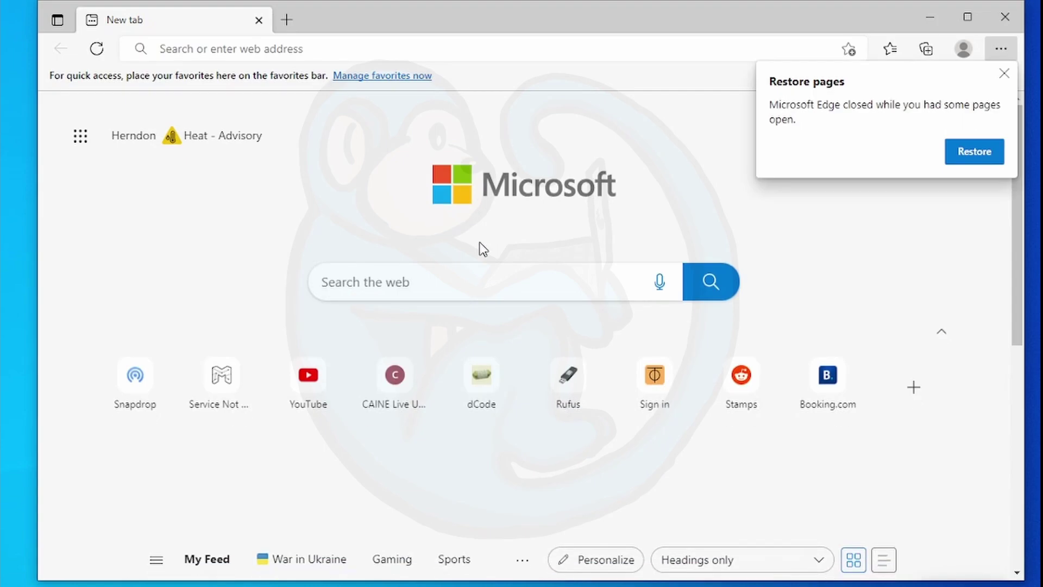
Dismiss Edge's restore-pages prompt and go to rufus.ie
click(1004, 74)
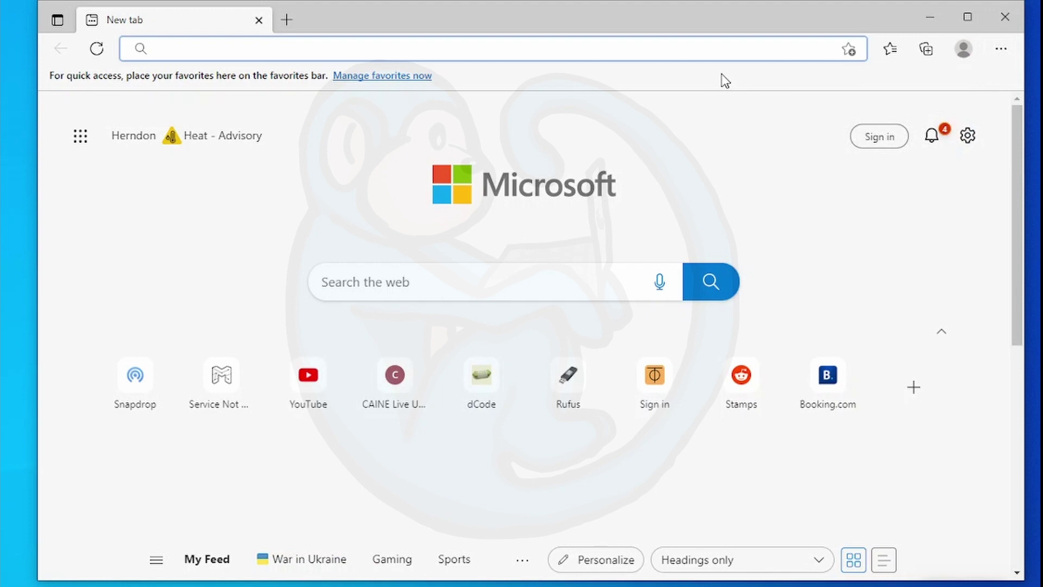
click(672, 48)
text(rufus.ie)
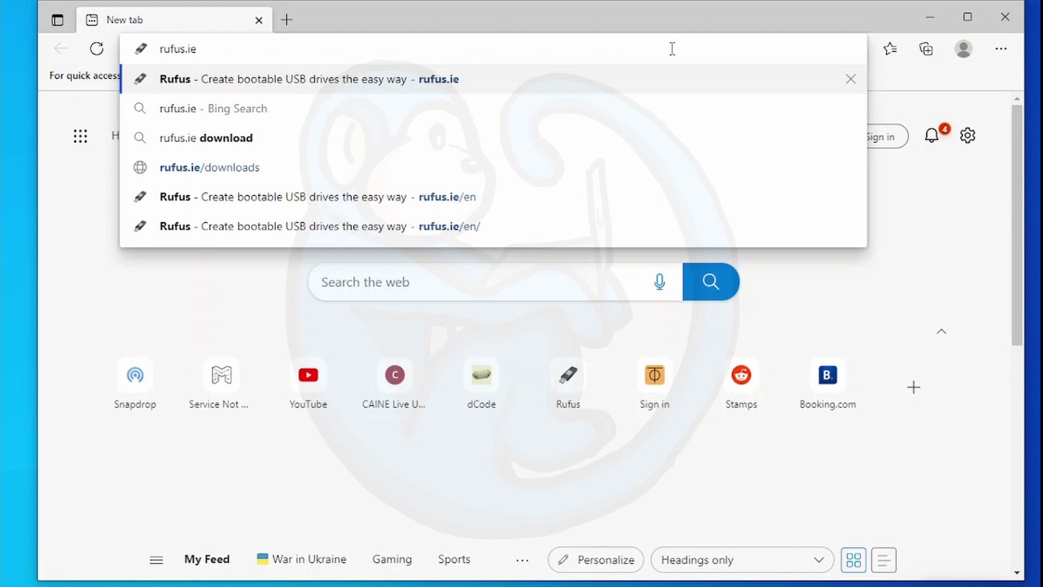
key(Return)
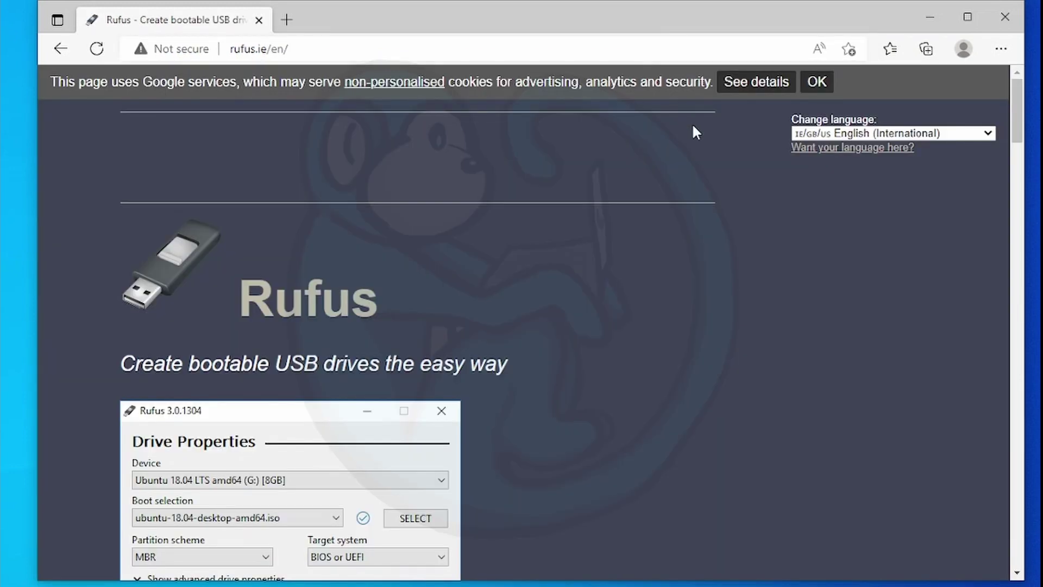
Download Rufus 3.19 and launch rufus-3.19.exe from the Downloads folder
drag(1016, 95, 1036, 199)
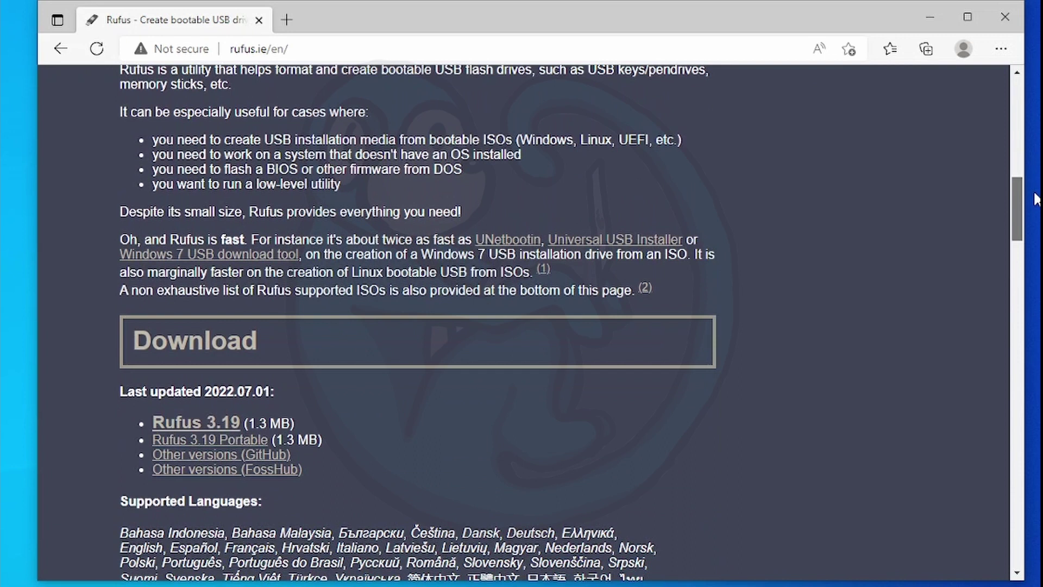
click(197, 423)
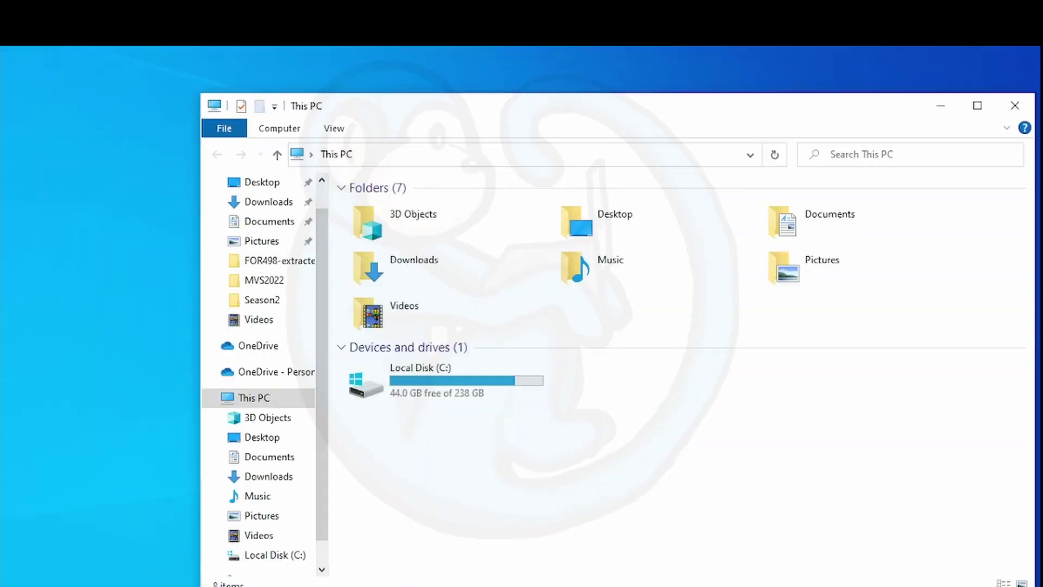
click(261, 204)
click(389, 283)
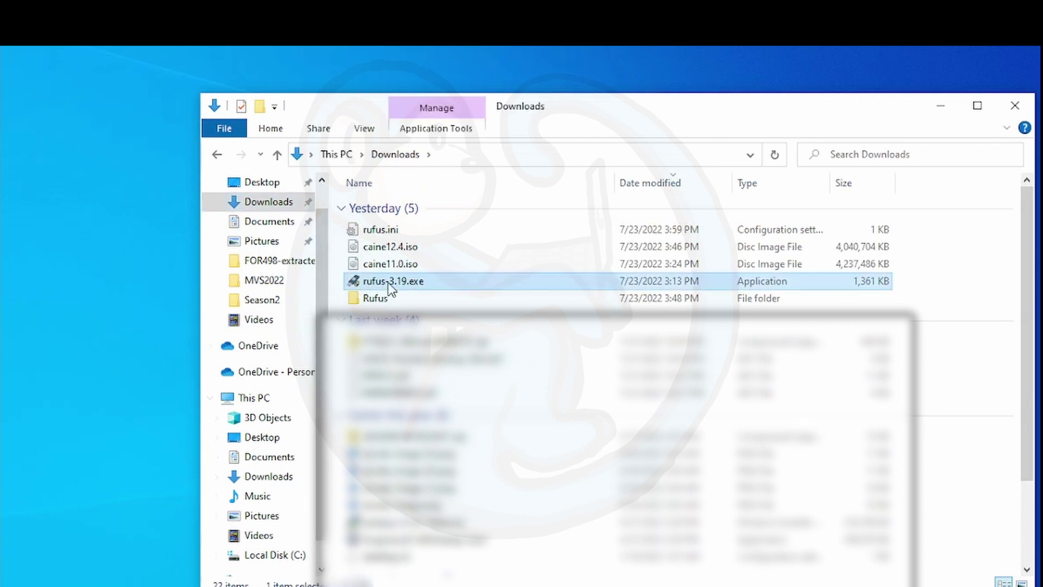
double_click(389, 282)
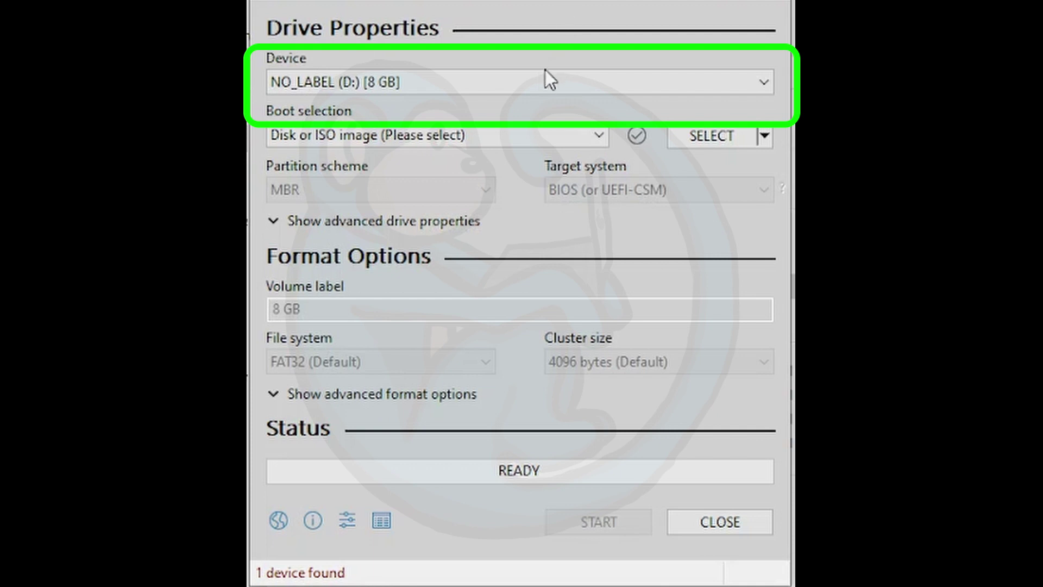
Choose the 8 GB NO_LABEL (D:) USB drive as Rufus's target device
click(523, 87)
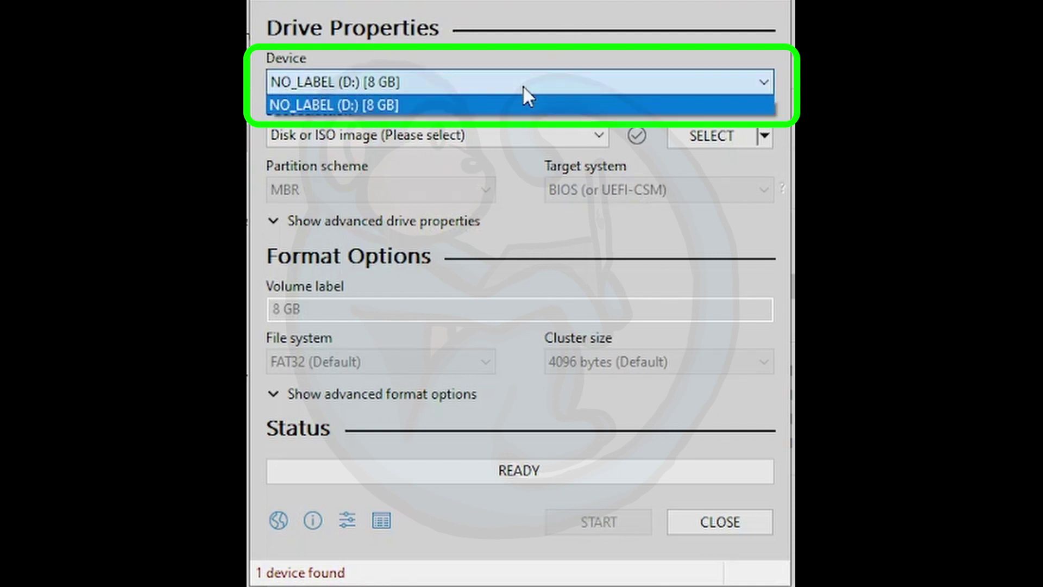
click(523, 86)
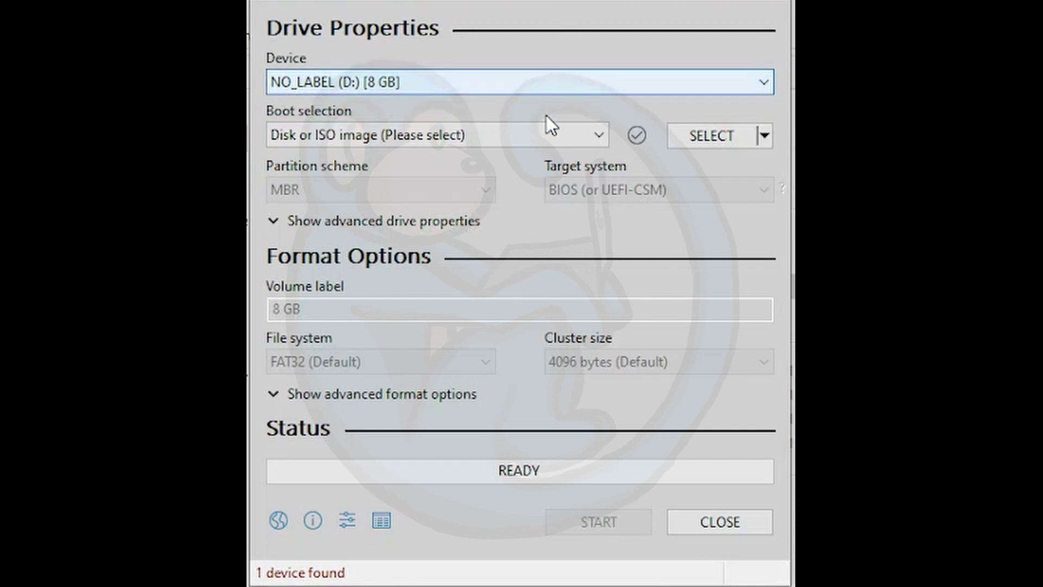
Keep Disk or ISO image as boot selection and load caine12.4.iso from Downloads
click(585, 142)
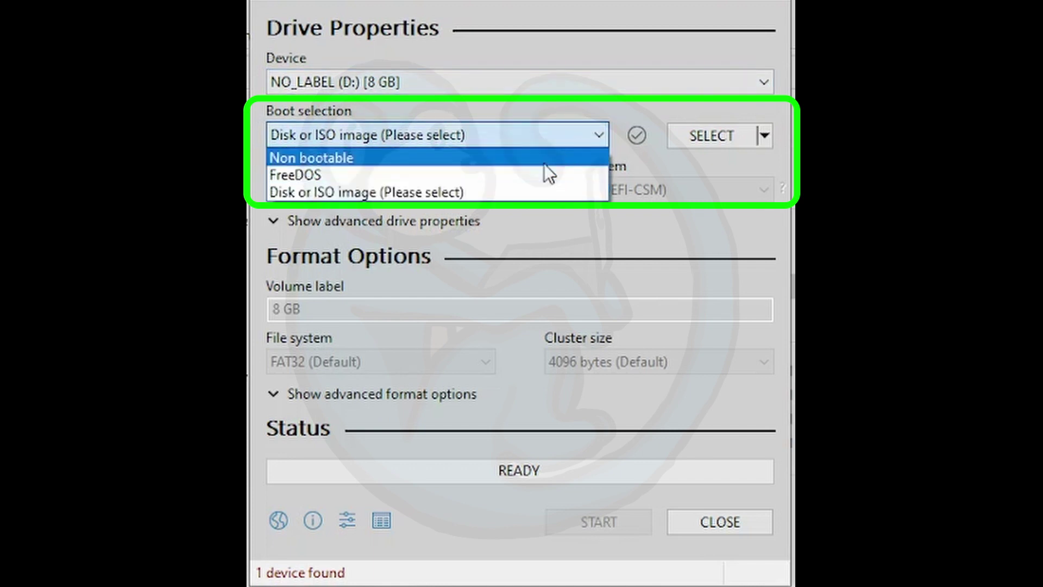
click(503, 198)
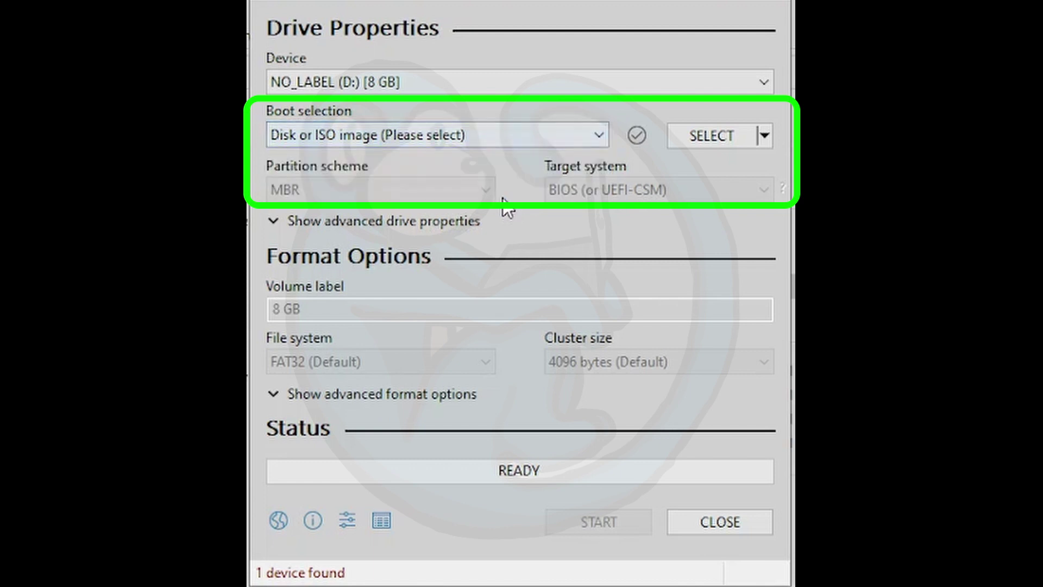
click(742, 139)
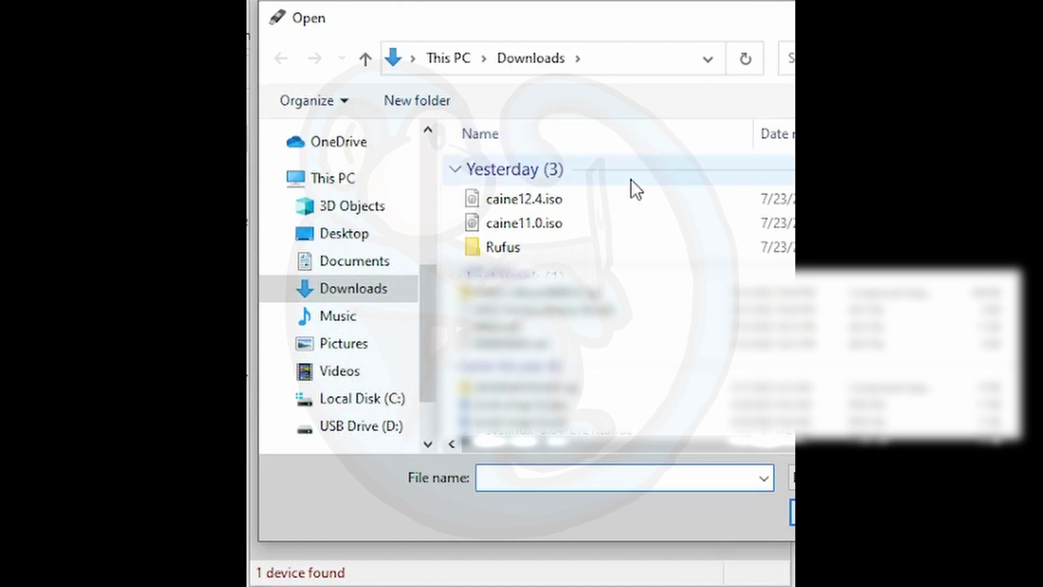
click(535, 206)
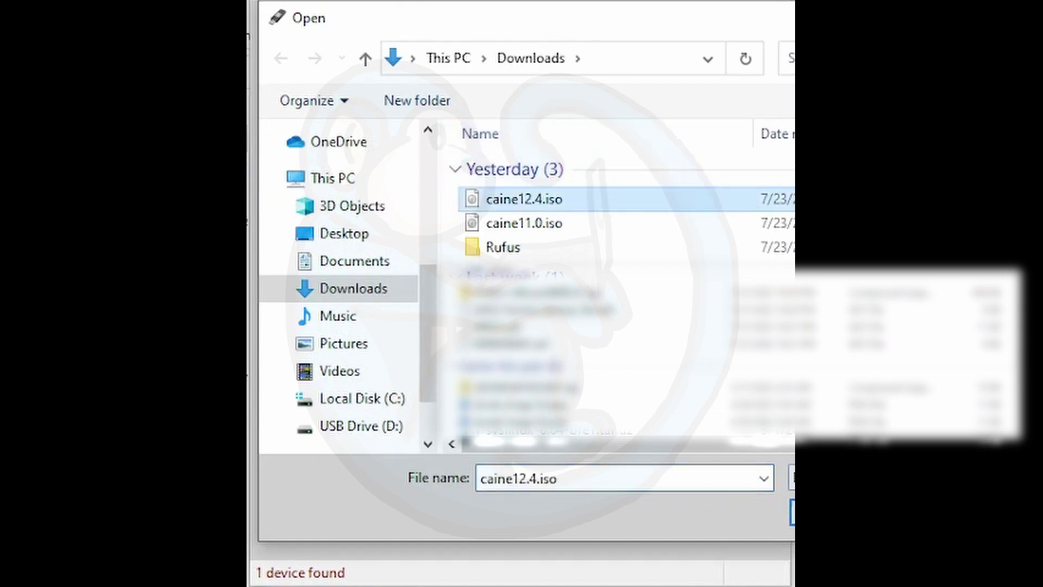
key(Return)
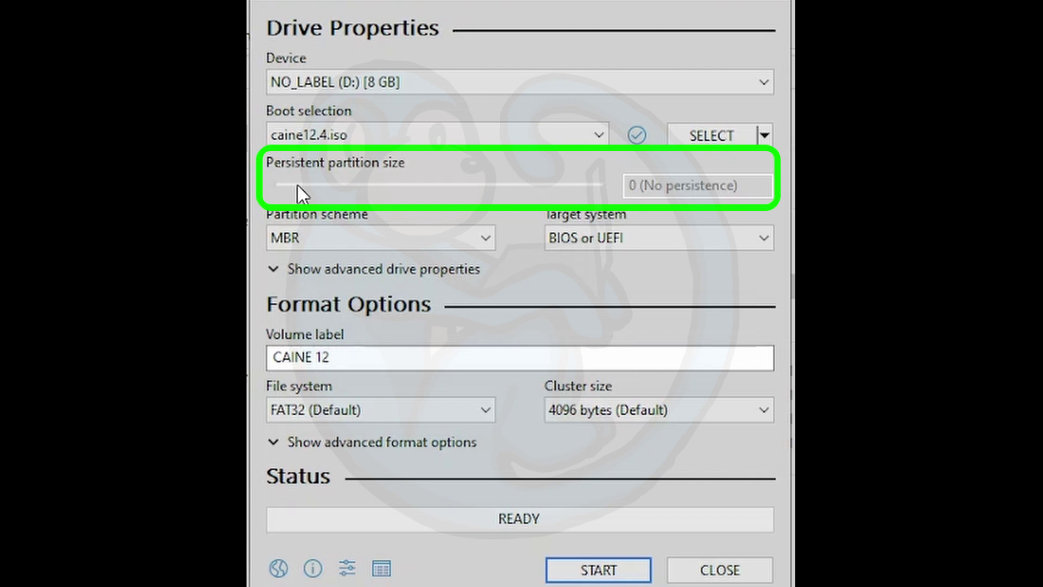
Set the persistent partition slider to 1 GB after trying 2 and 3 GB
drag(298, 184, 365, 187)
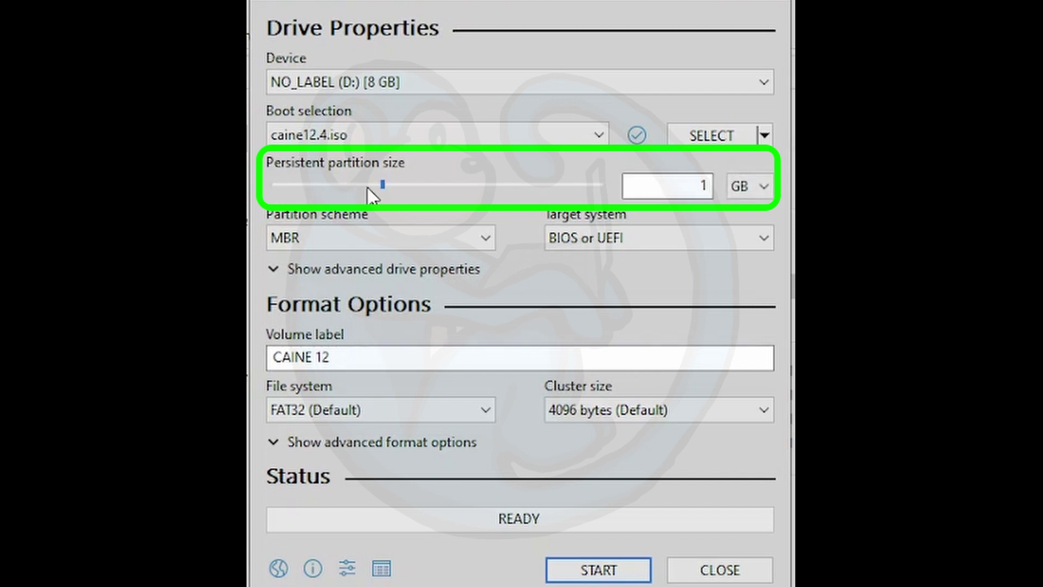
click(416, 185)
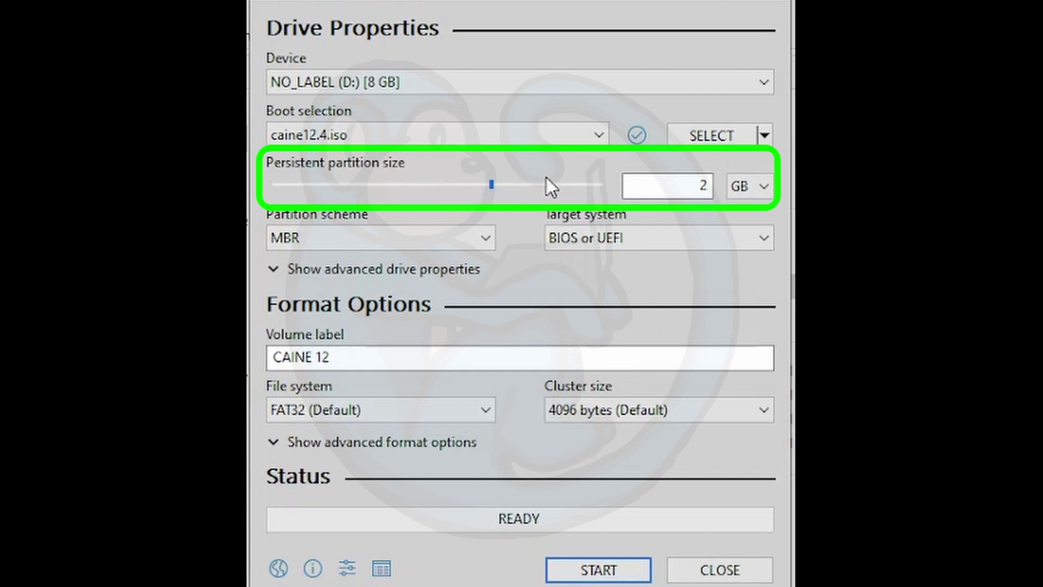
click(594, 186)
click(594, 185)
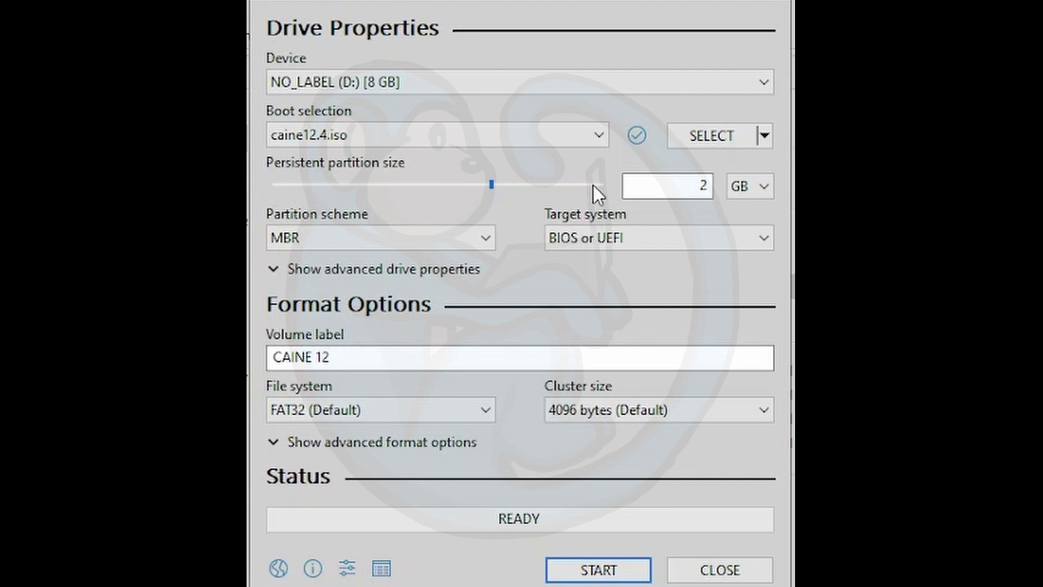
click(360, 184)
click(445, 247)
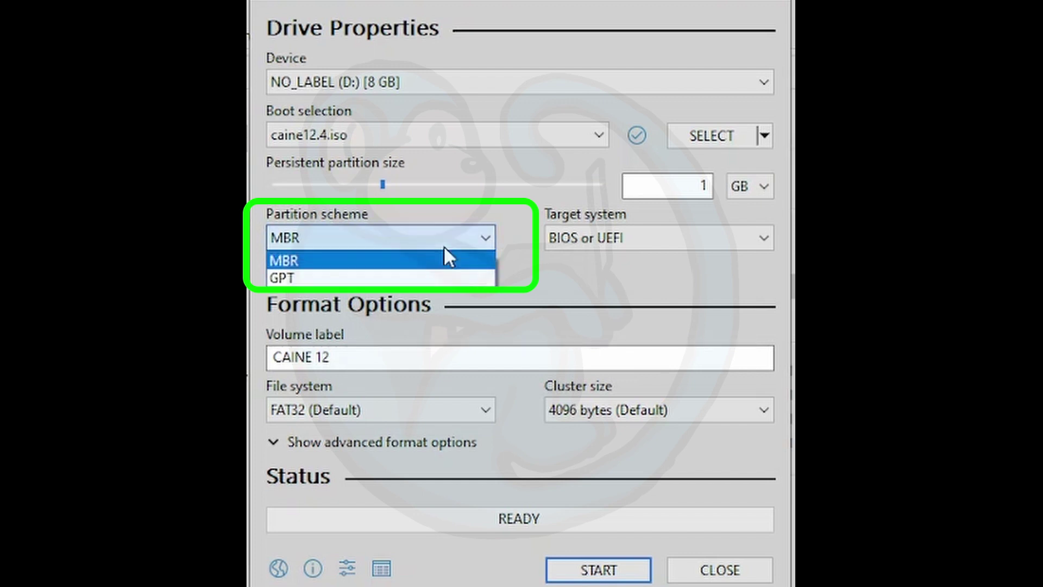
click(515, 259)
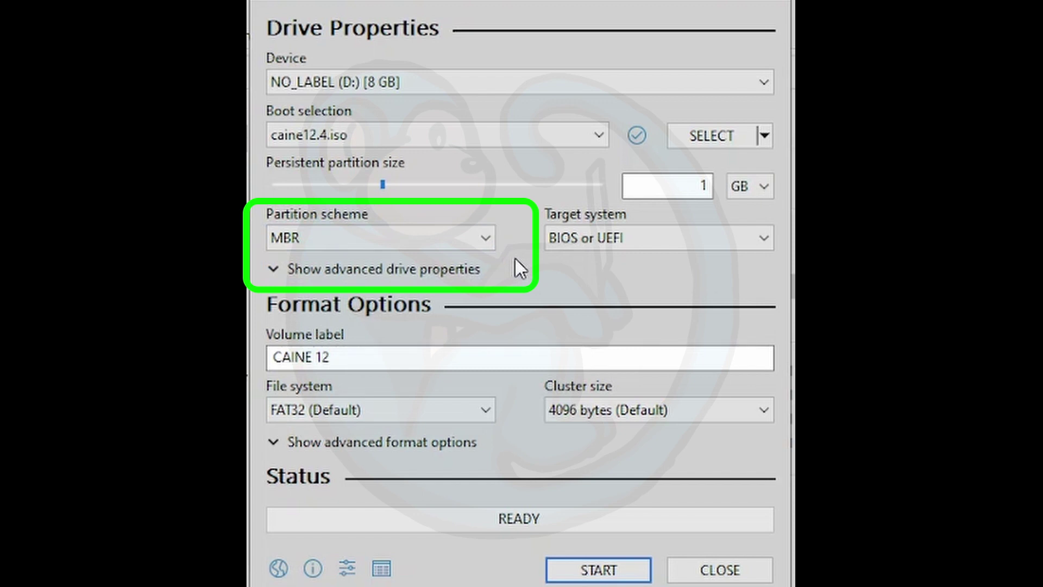
click(631, 239)
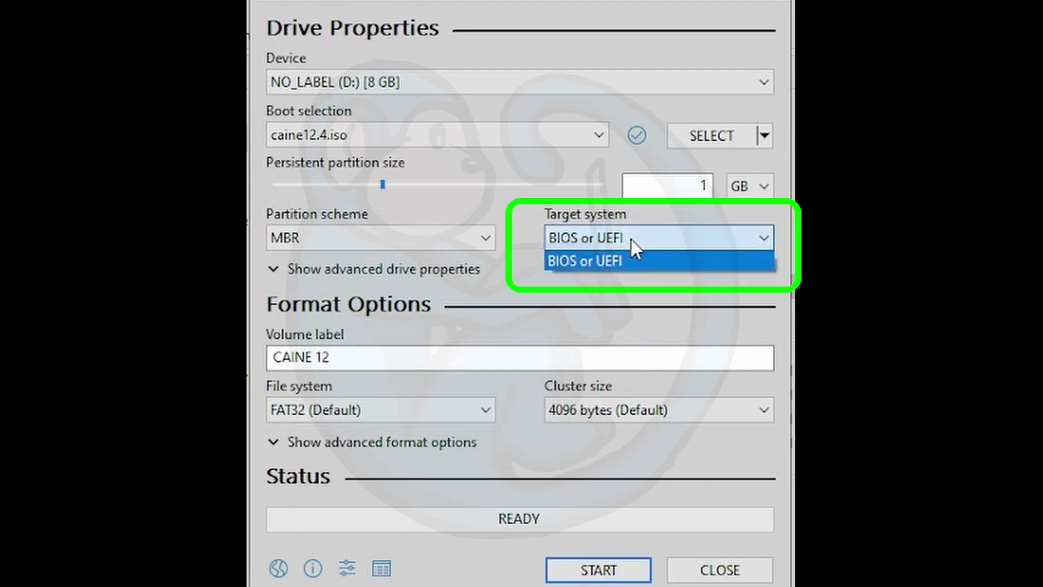
click(631, 239)
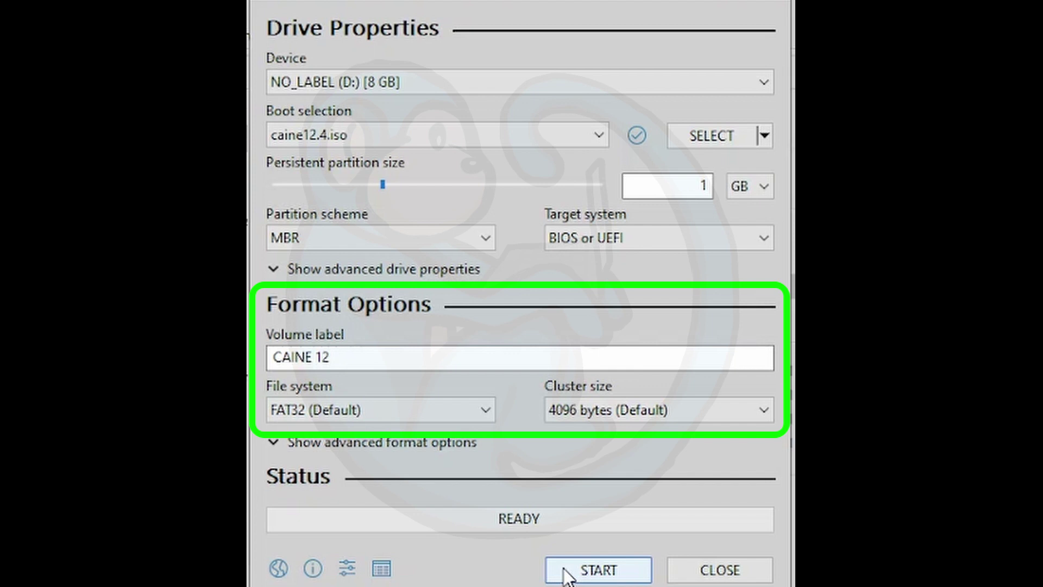
Start writing caine12.4.iso to the USB drive and accept the data-erase warning
click(566, 570)
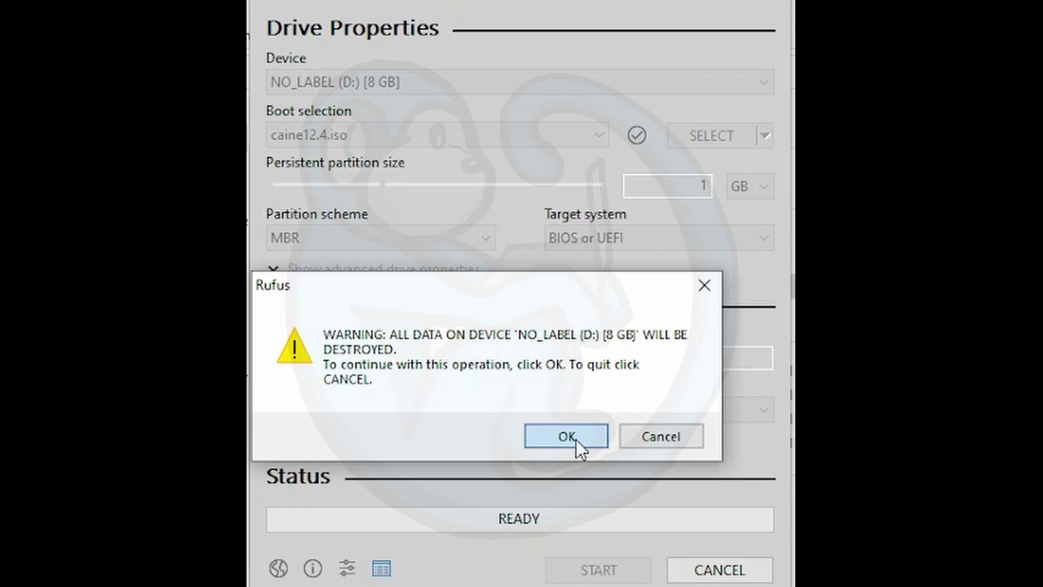
click(576, 439)
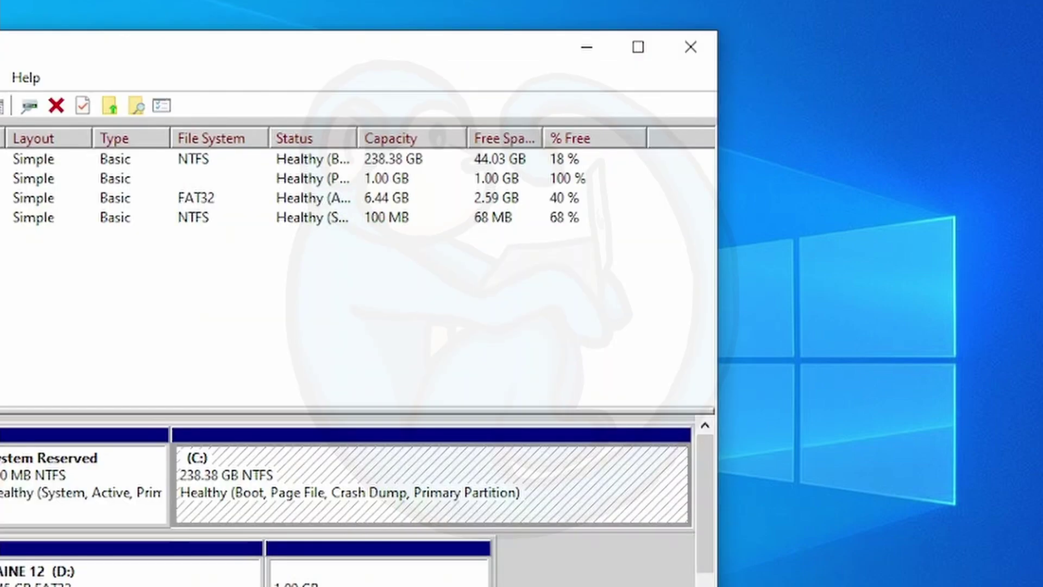
Maximize Disk Management and inspect the USB disk's 1.00 GB and CAINE 12 partitions
click(638, 46)
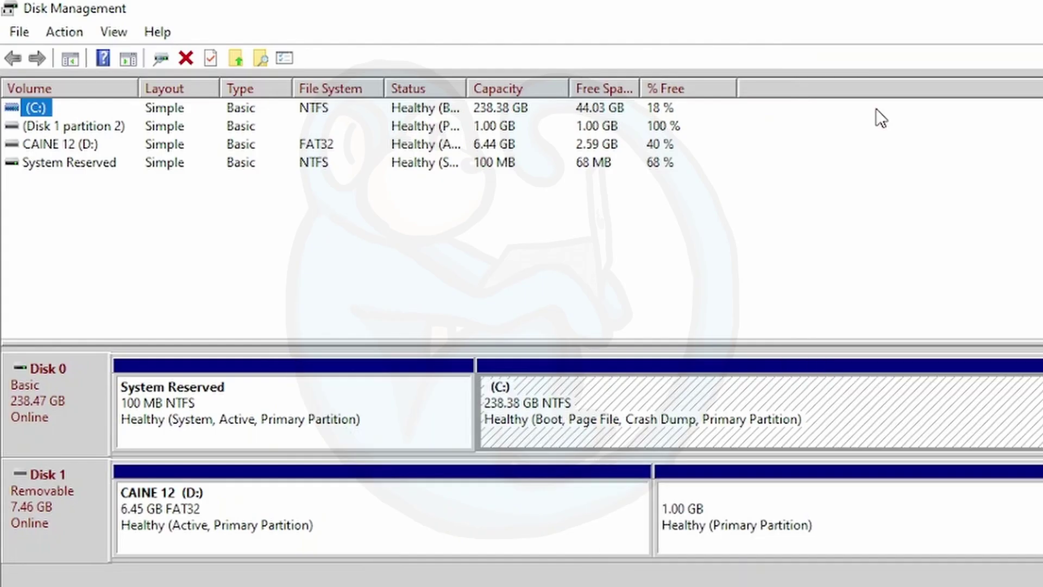
click(725, 501)
right_click(725, 501)
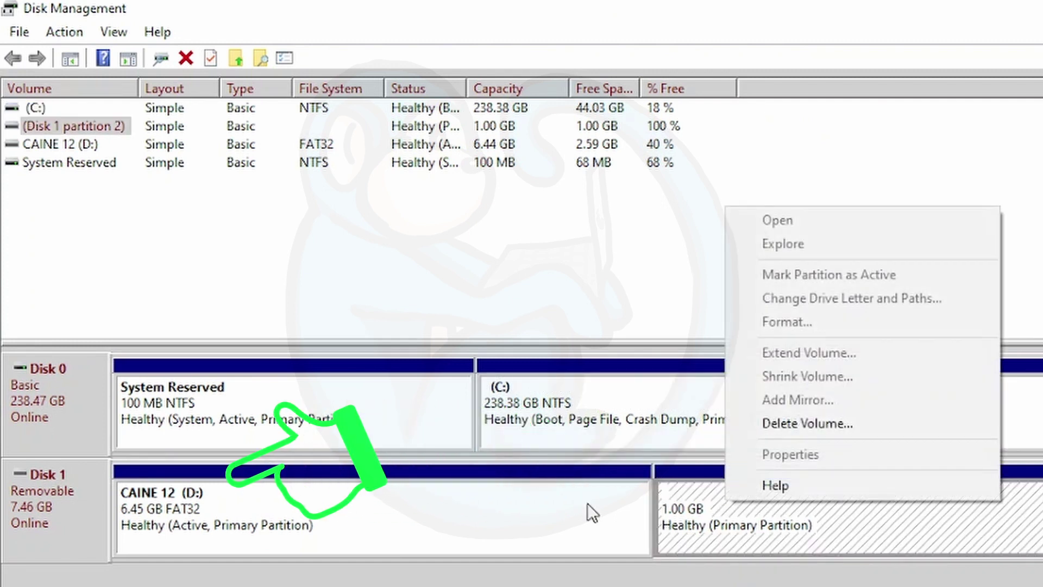
right_click(563, 510)
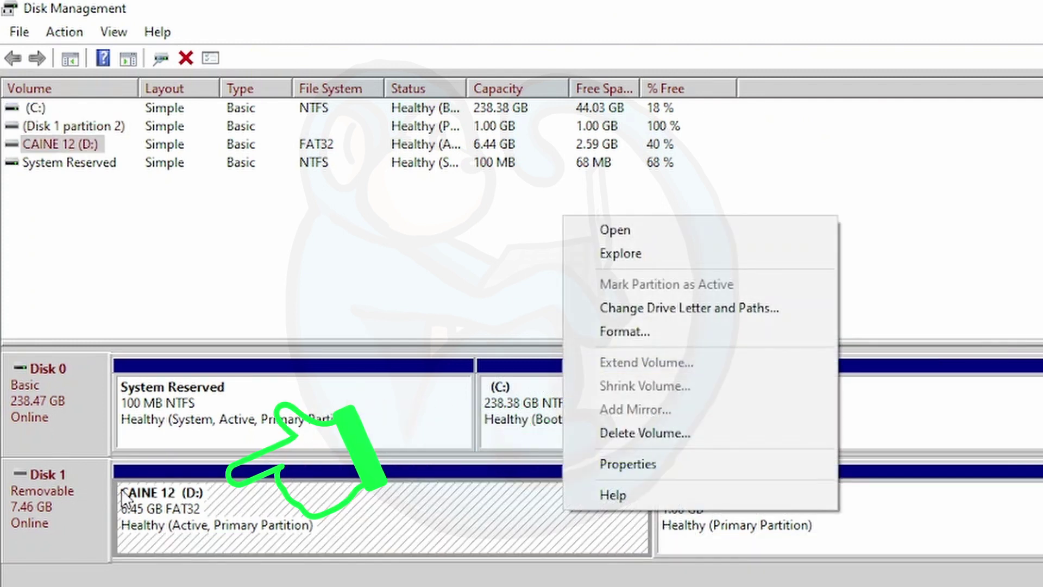
click(94, 499)
right_click(93, 499)
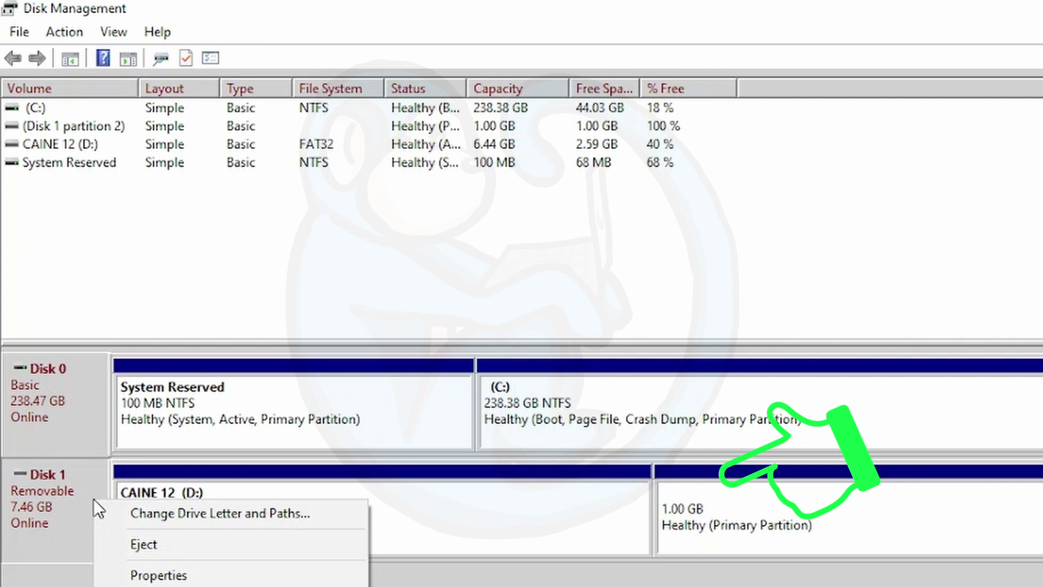
key(Escape)
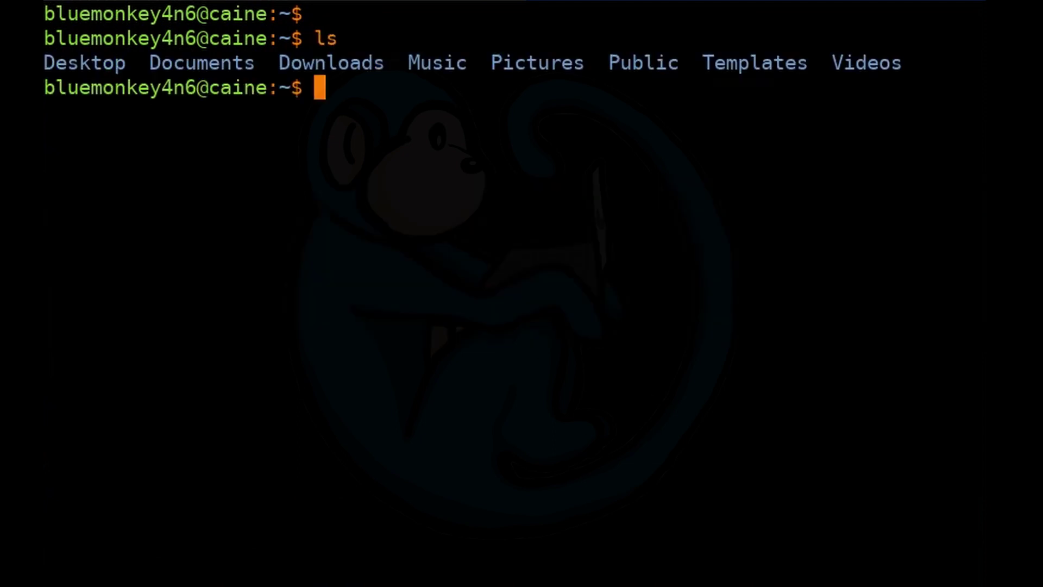
Create livecapture.sh in vi with a #!/bin/bash shebang and '# date' comment header
text(vi live)
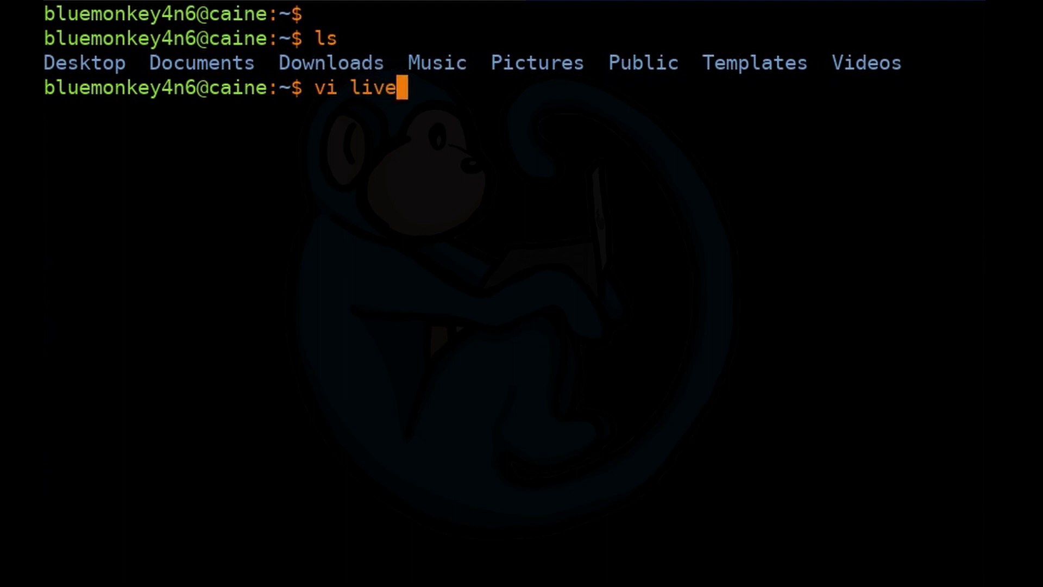
text(capture.sh)
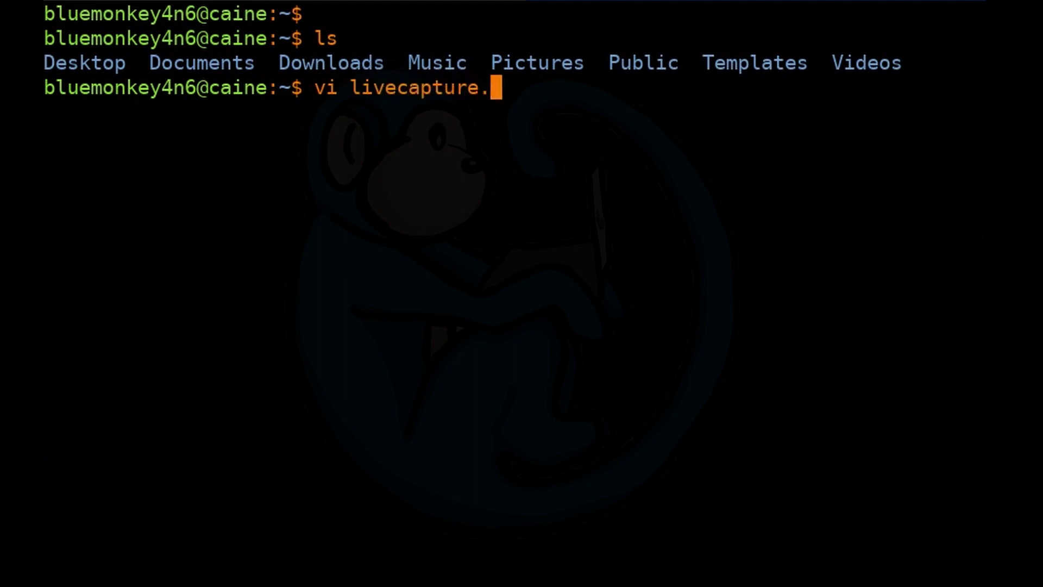
key(Return)
text(i#!/bin/b)
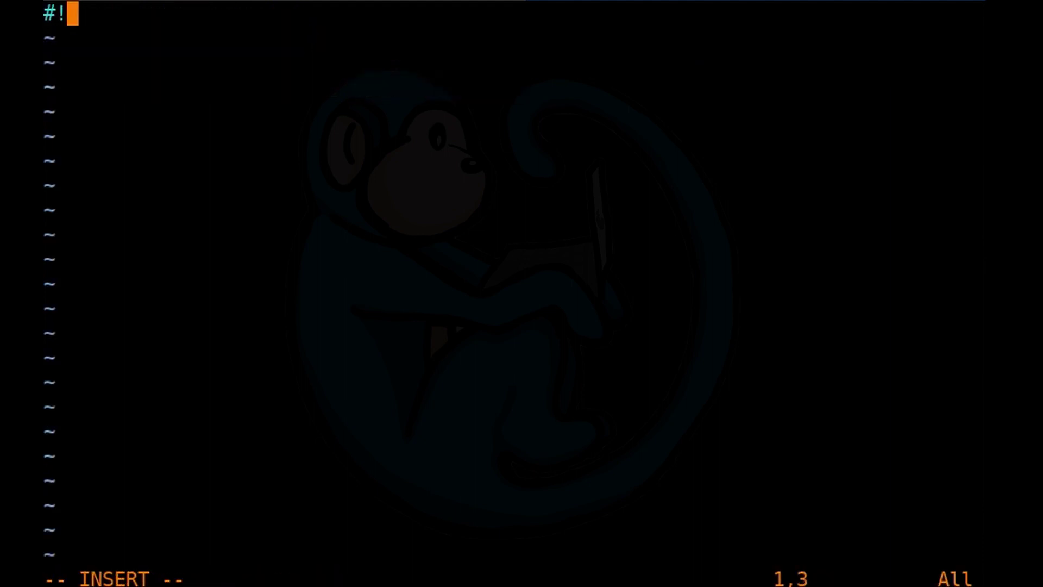
text(ash)
key(Return)
text(# scr)
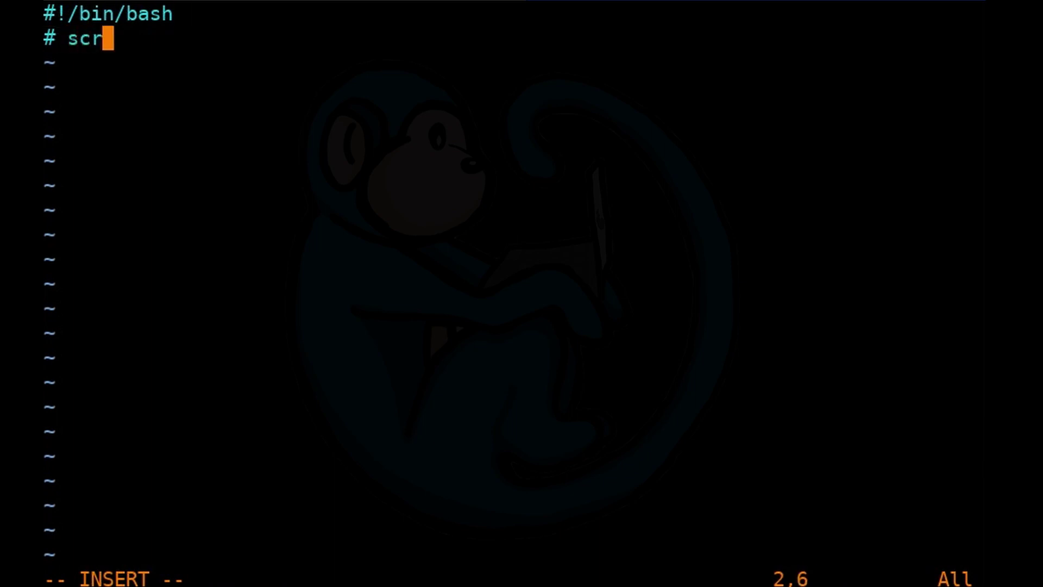
text(iptto hel)
key(BackSpace)
key(BackSpace)
key(BackSpace)
key(BackSpace)
key(BackSpace)
key(BackSpace)
text(to )
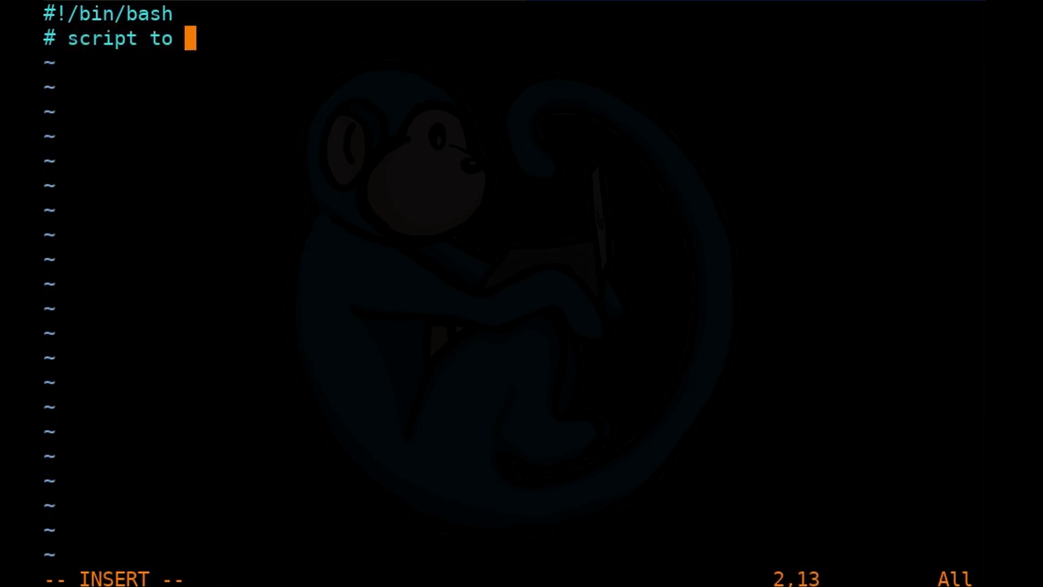
text(automate livecapture)
key(Return)
key(Return)
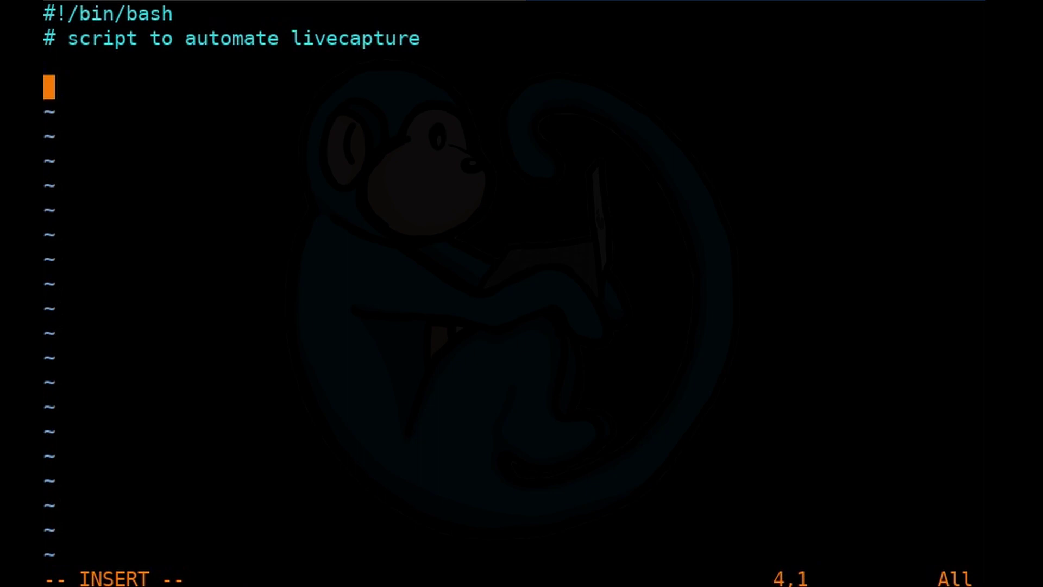
text(# date)
key(Return)
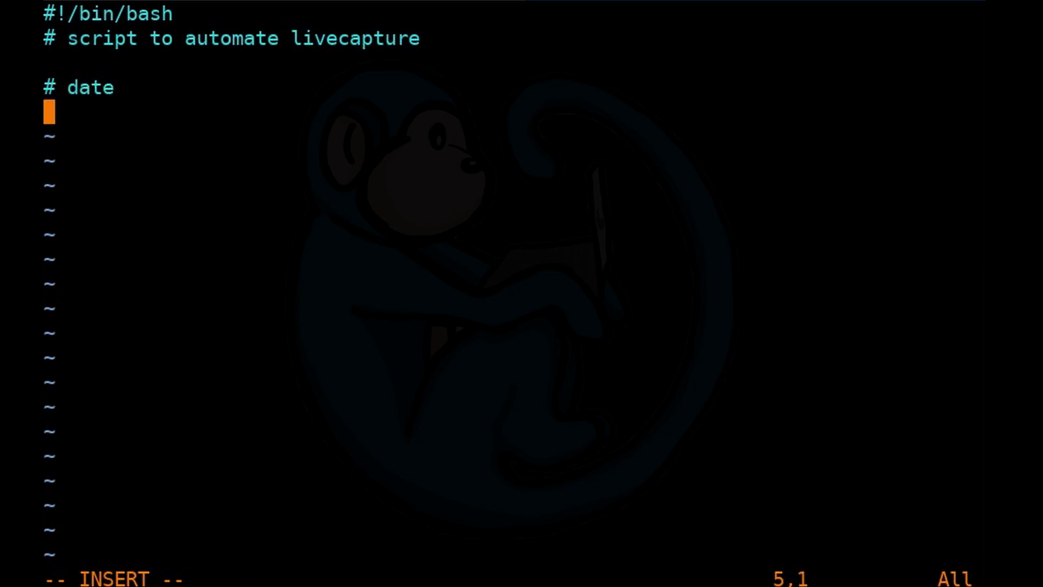
Add date and lsusb commands appending to Documents/date.txt and Documents/lsusb.txt
text(a)
key(BackSpace)
text(date )
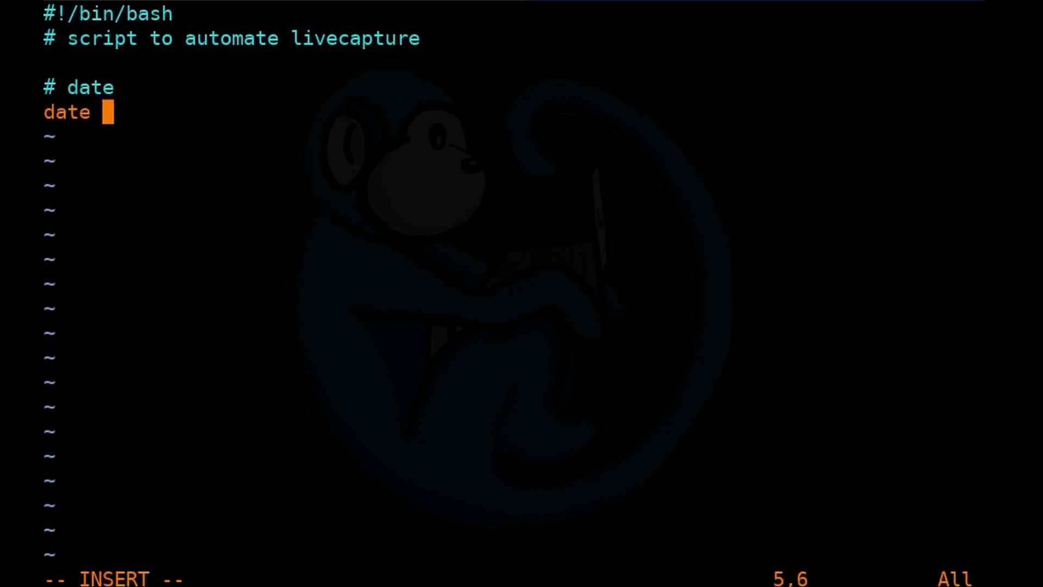
text(| tee -a)
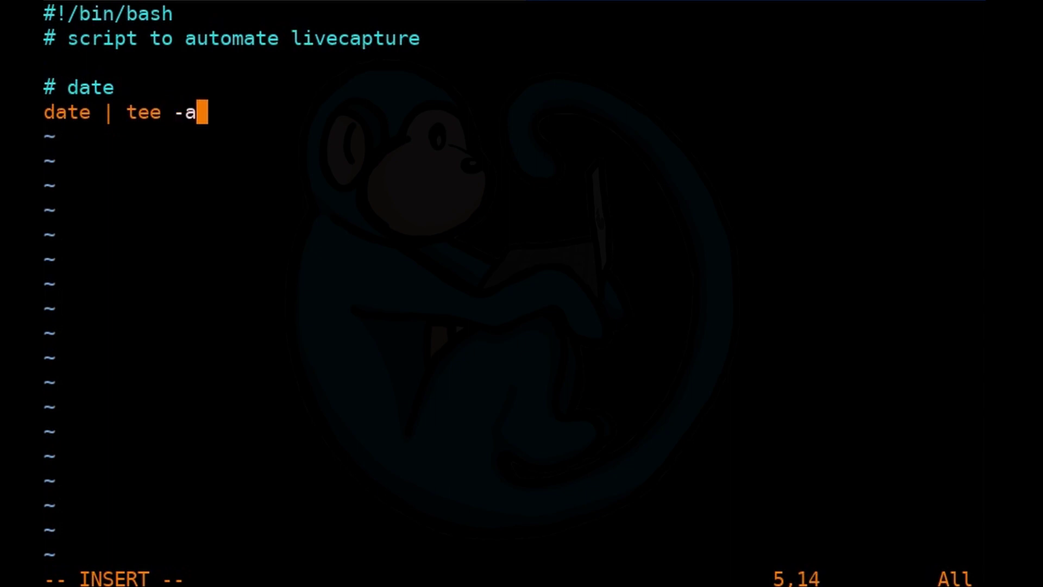
text( Doc)
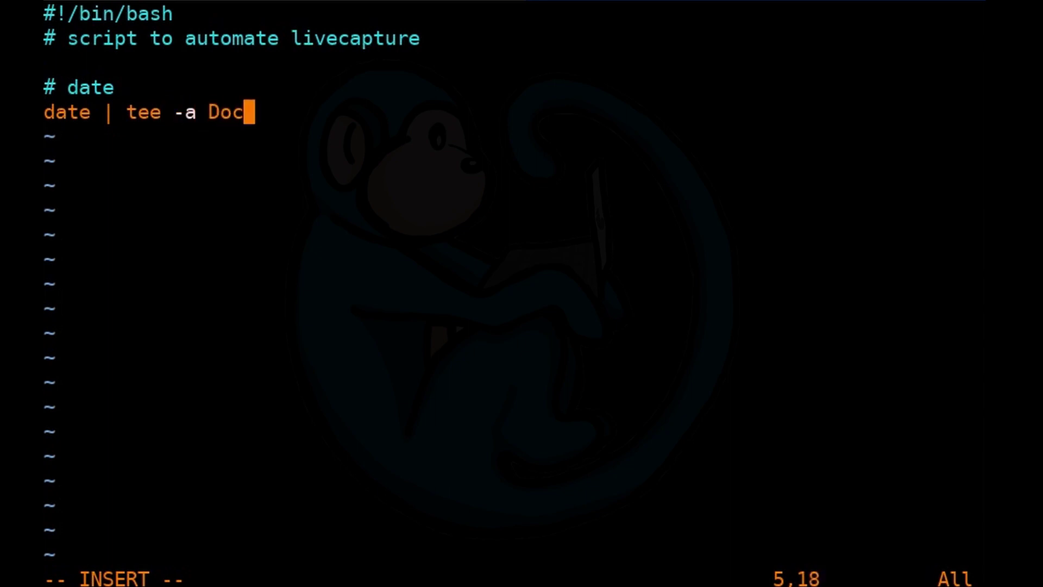
text(uments/d)
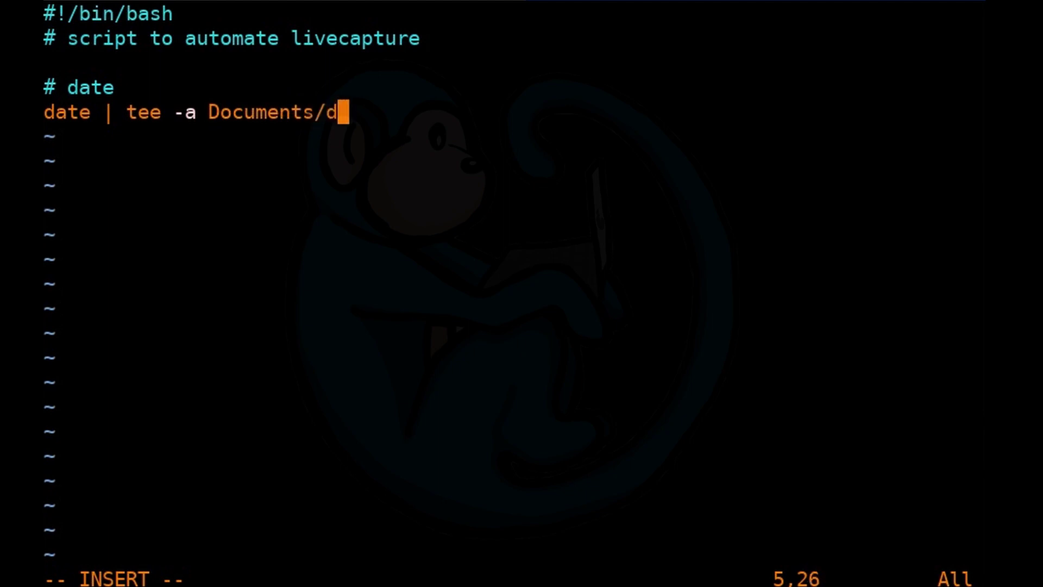
text(ate.t)
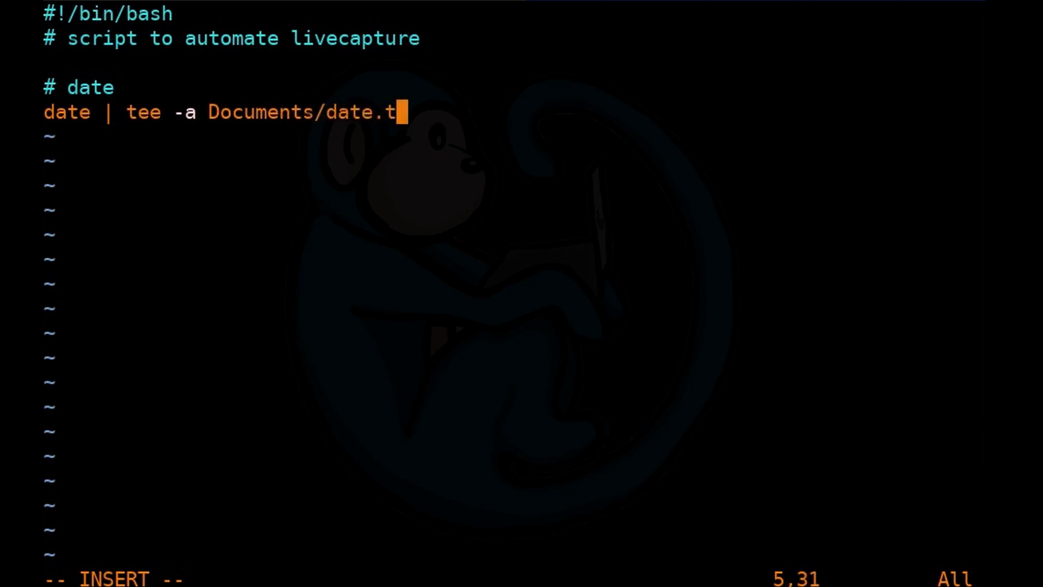
text(xt)
key(Return)
key(Return)
text(#)
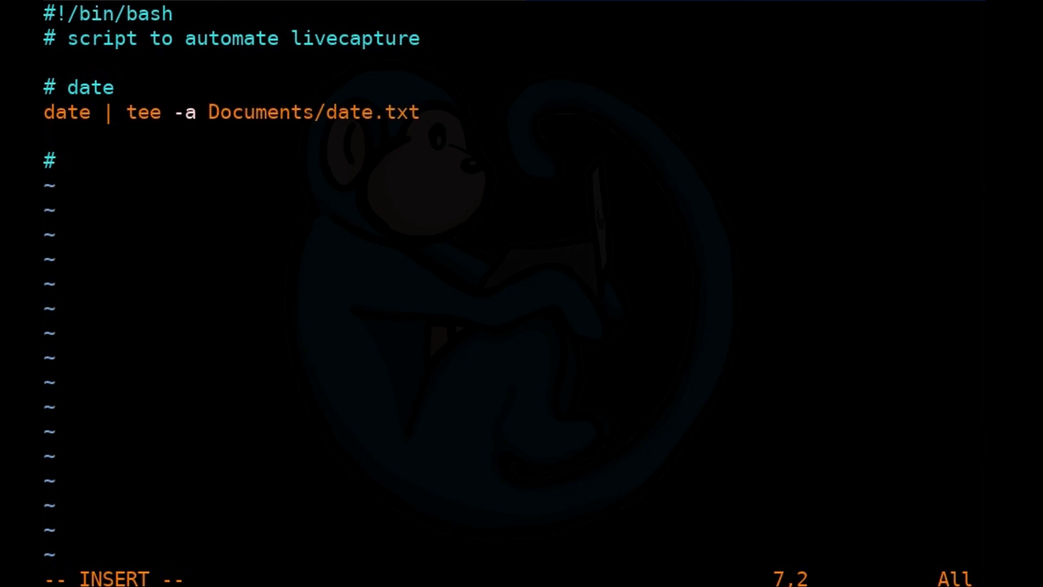
text( lsusb)
key(Return)
text(ls)
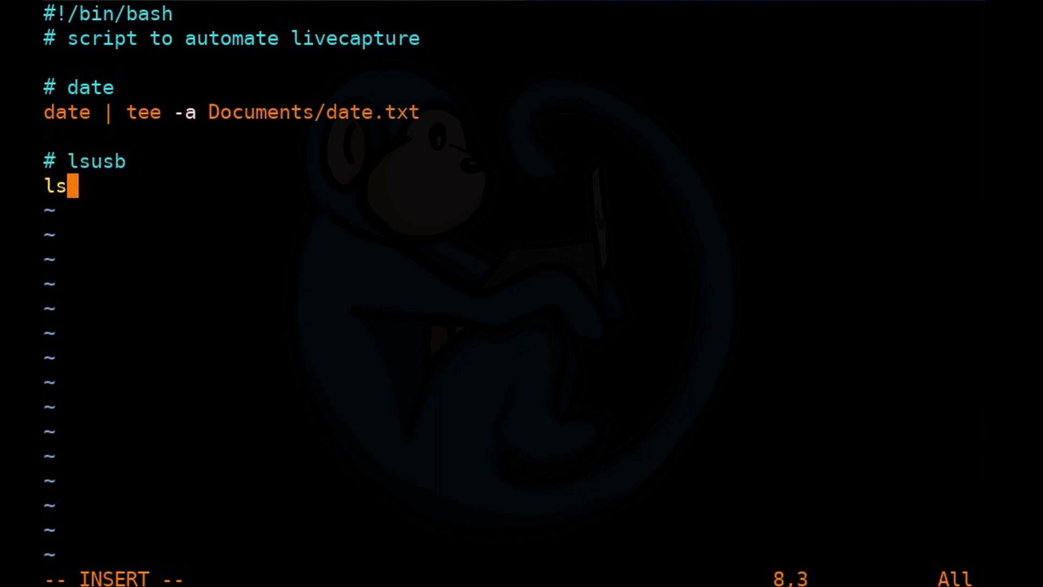
text(usb | tee -a)
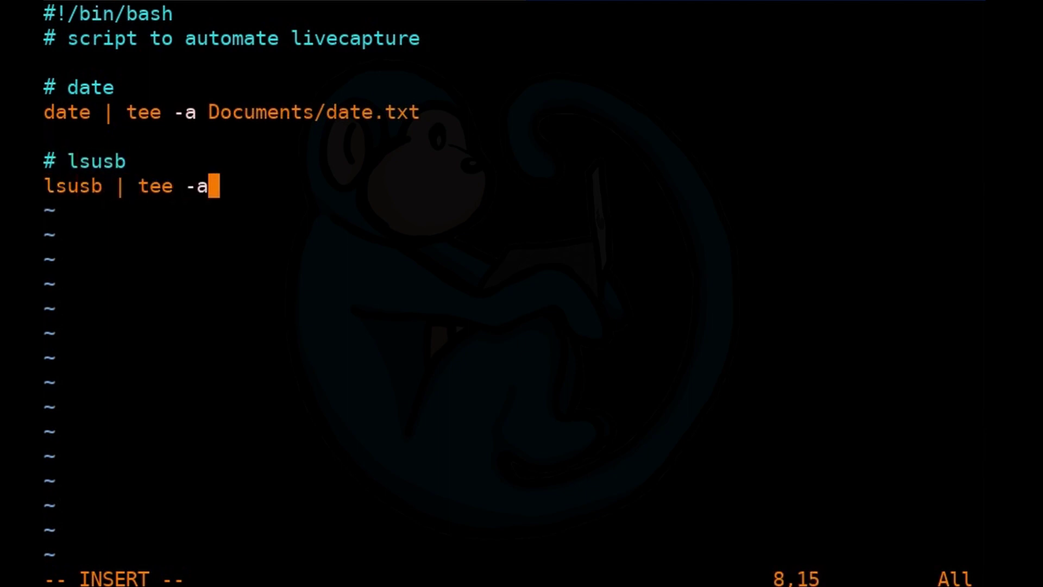
text( Decumen)
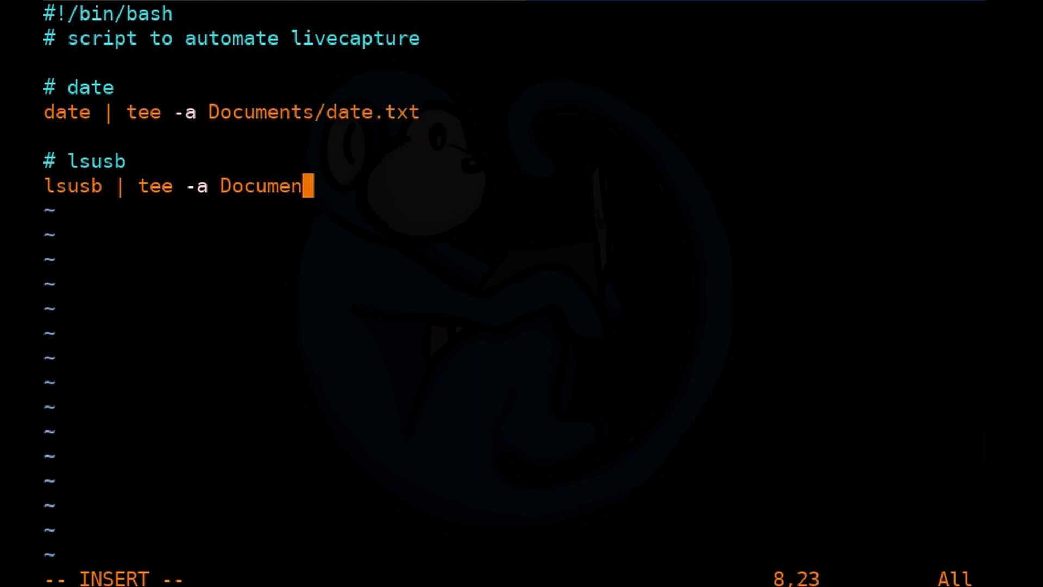
text(ts/lsb)
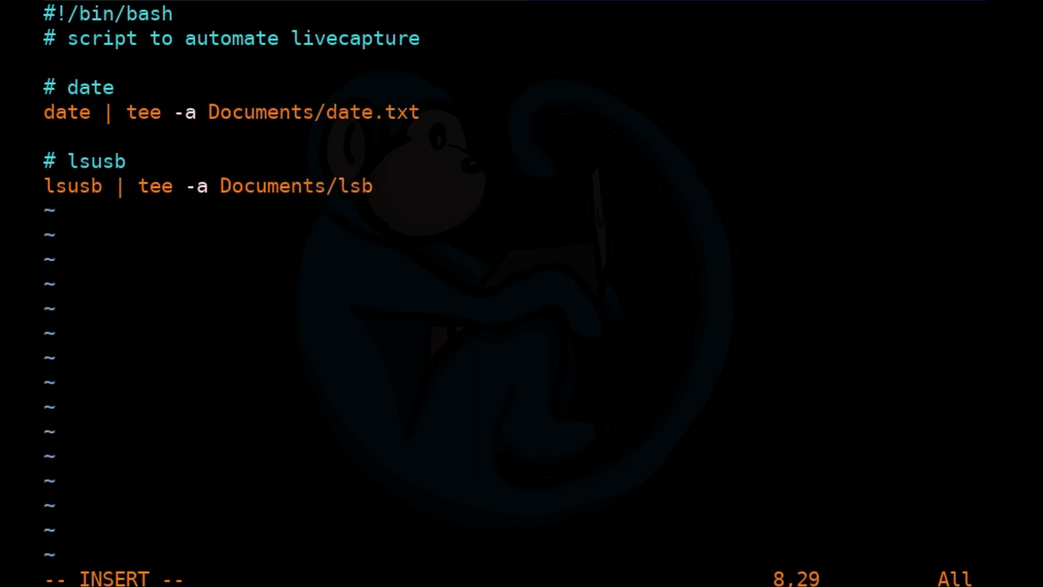
key(BackSpace)
text(usb.txt)
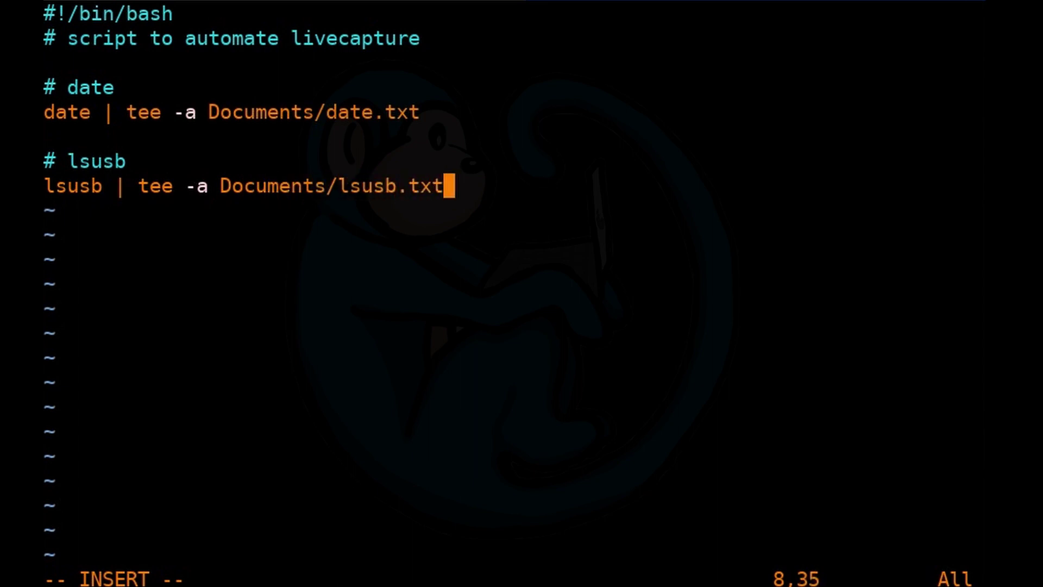
key(Return)
key(Return)
key(Escape)
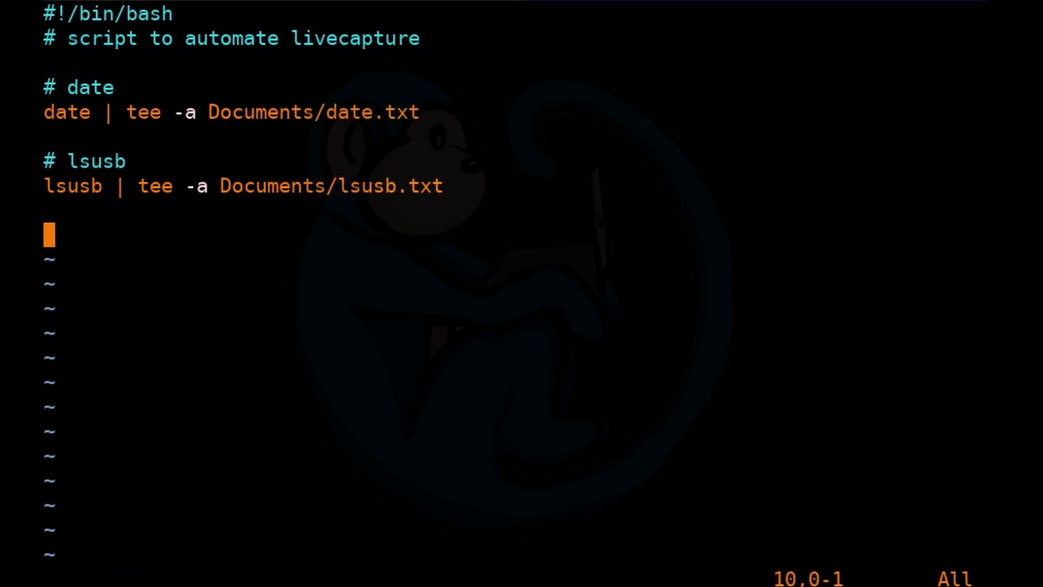
Save the script with :wq and make it executable with chmod a+x livecapture.sh
text(:wq)
key(Return)
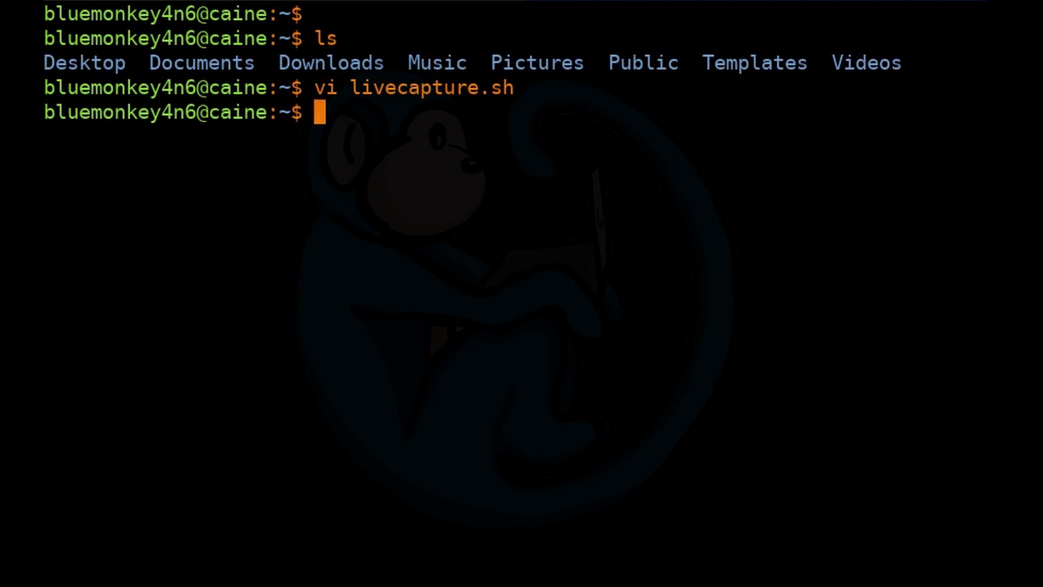
text(chmod )
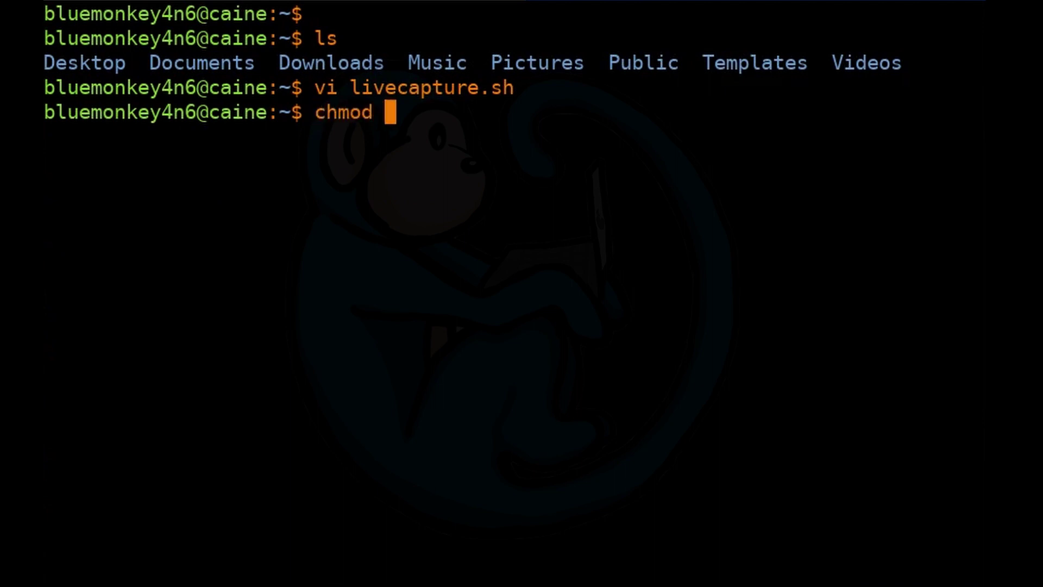
text(a+x)
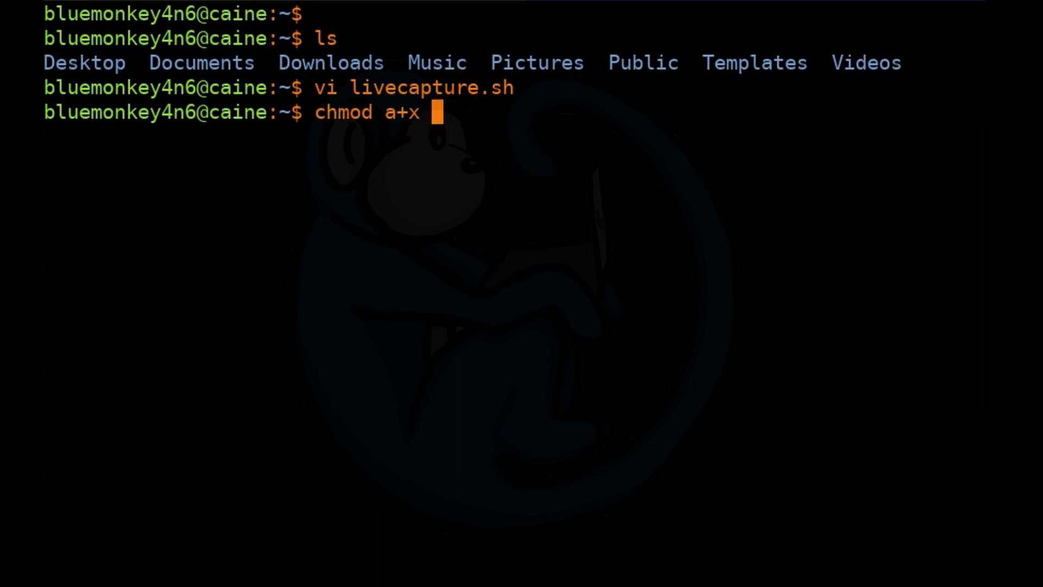
text( li)
key(Tab)
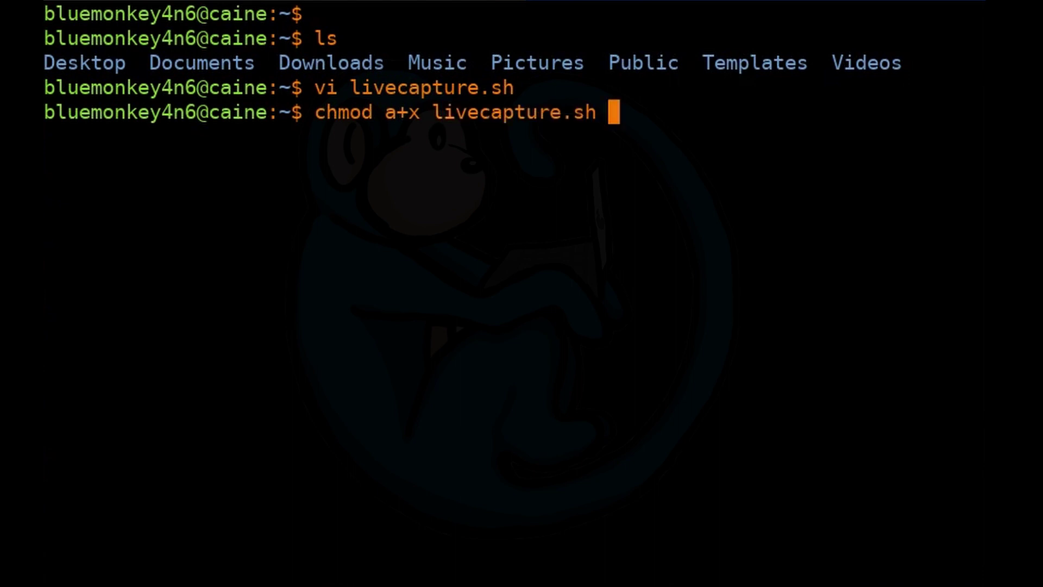
key(Return)
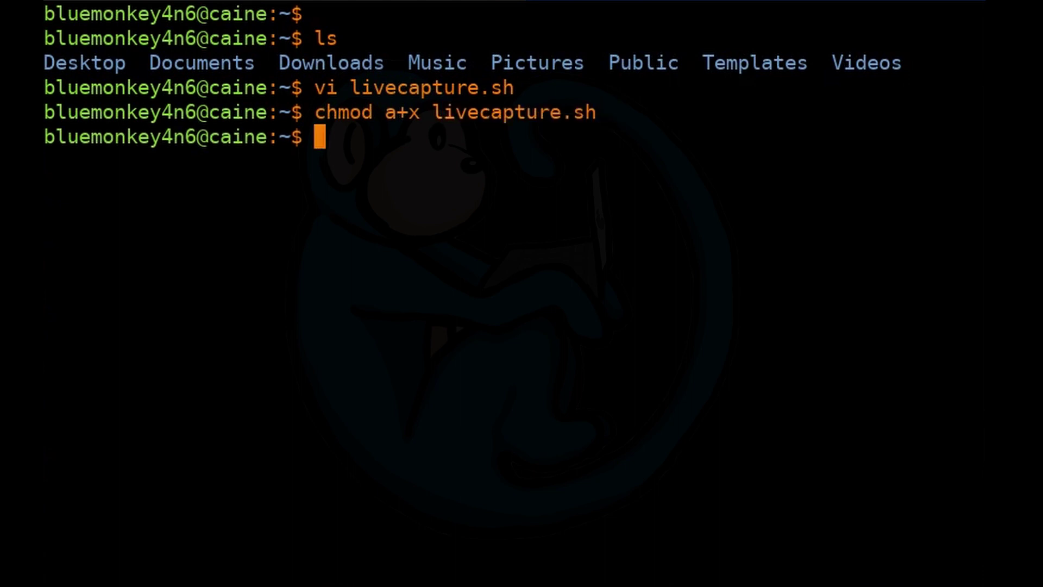
Run ./livecapture.sh to print the date and the USB device list
text(./live)
key(Tab)
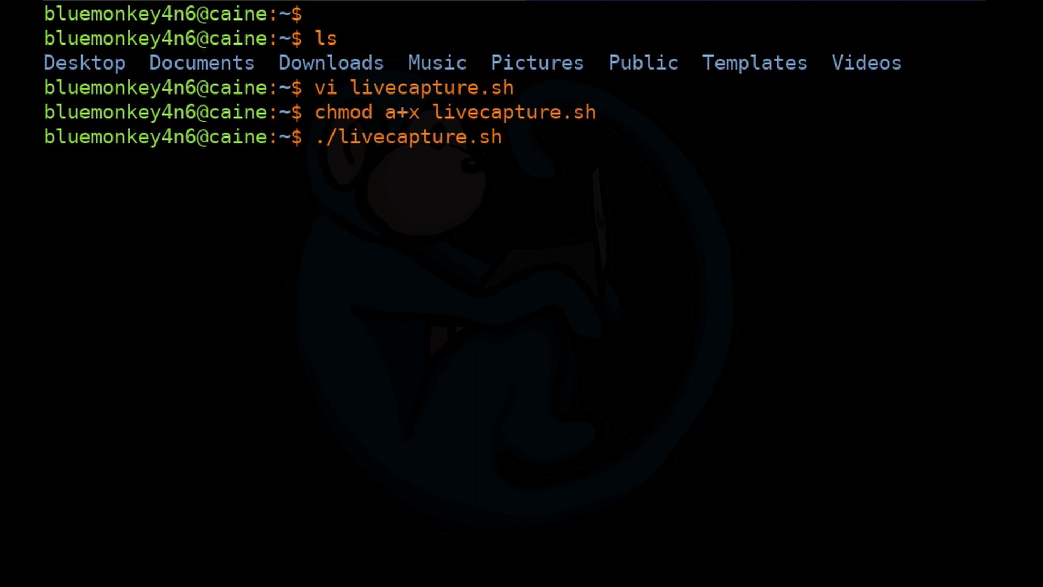
key(Return)
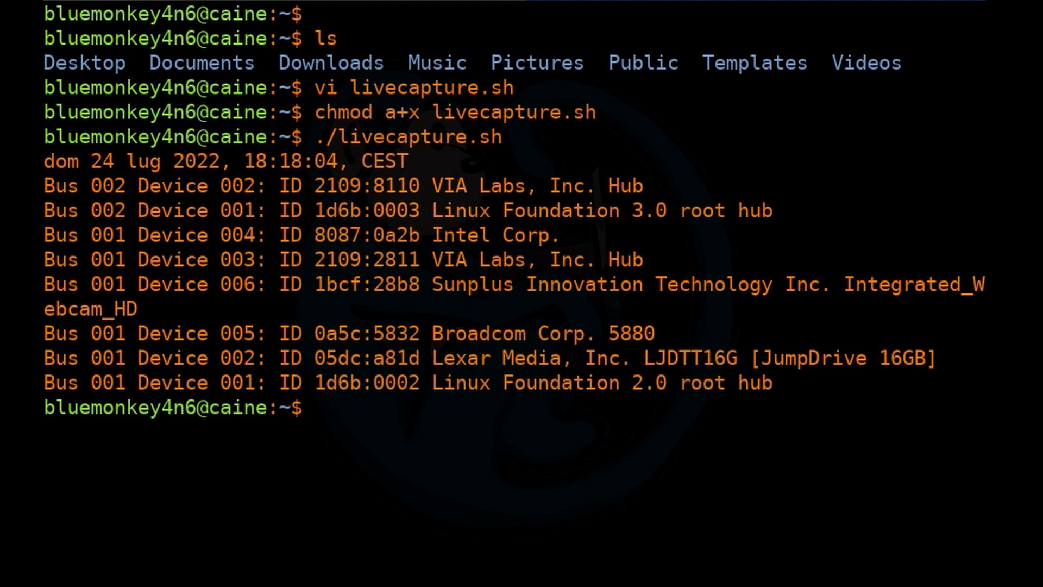
List the home folder to confirm livecapture.sh, then enter 'shutdown now'
text(ls)
key(Return)
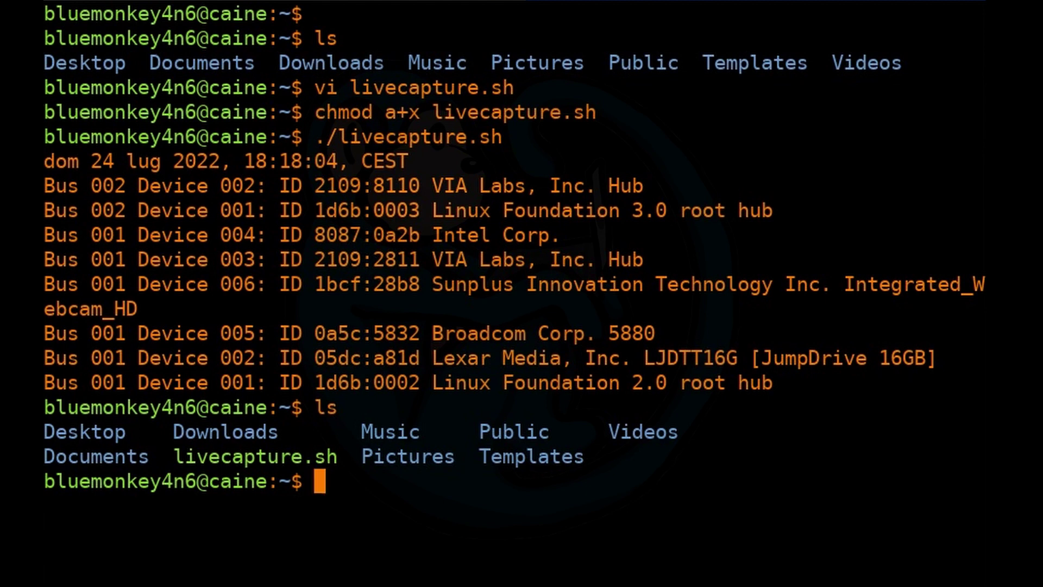
text(shutdown no)
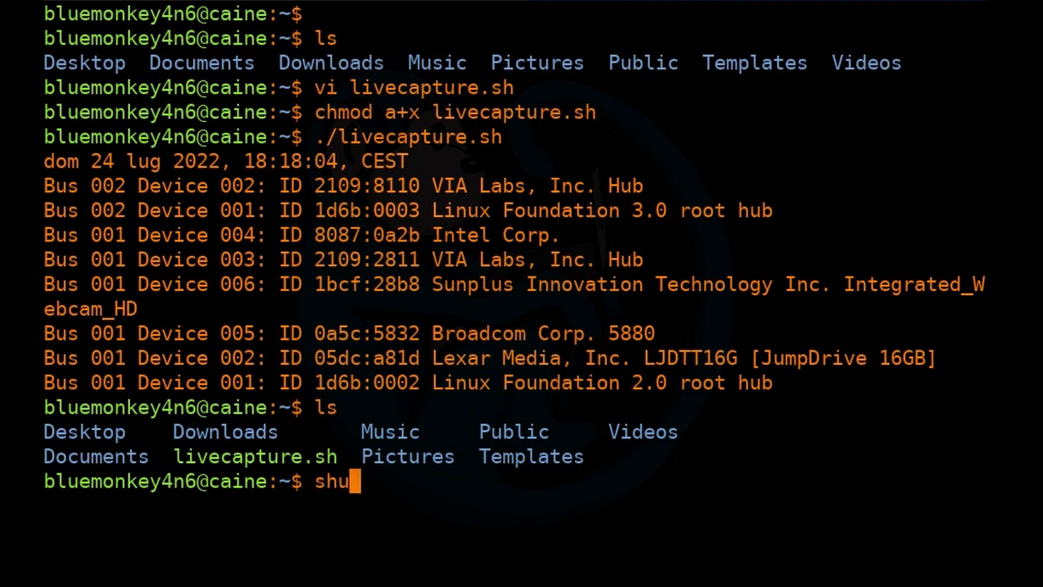
text(w)
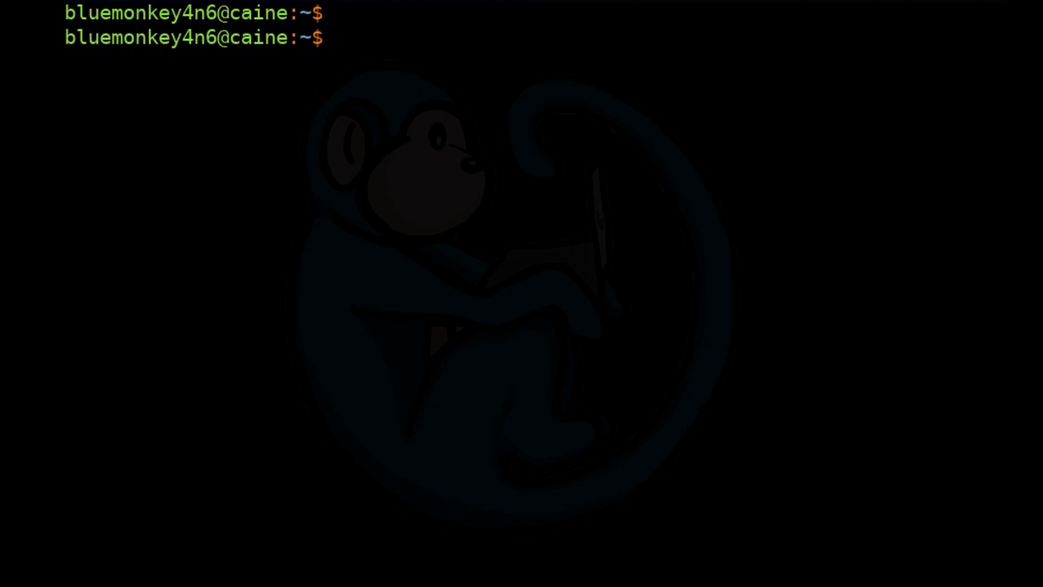
List the home folder and display livecapture.sh with more after the reboot
text(ls)
key(Return)
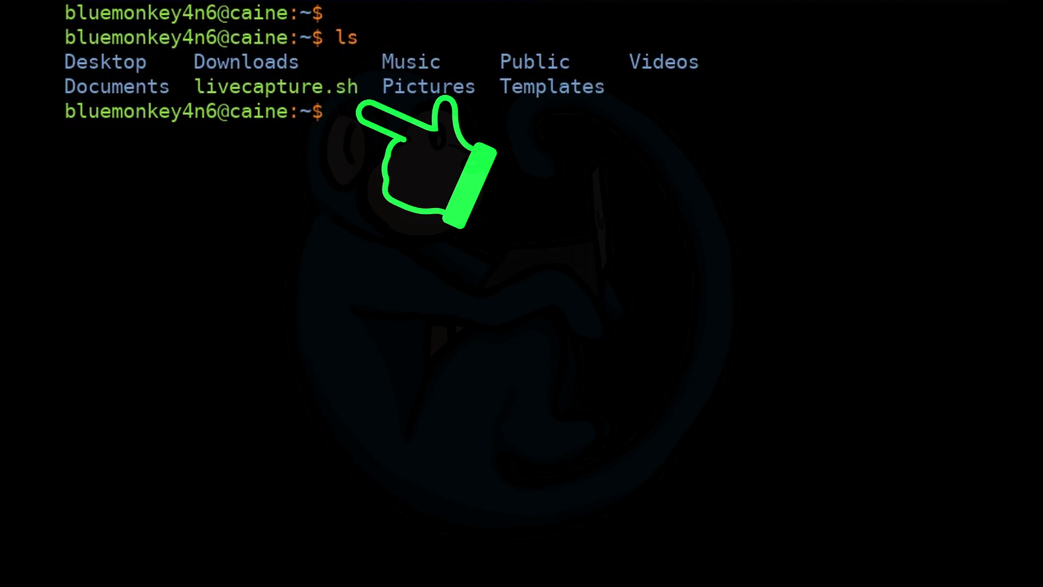
text(more li)
key(Tab)
text(ve)
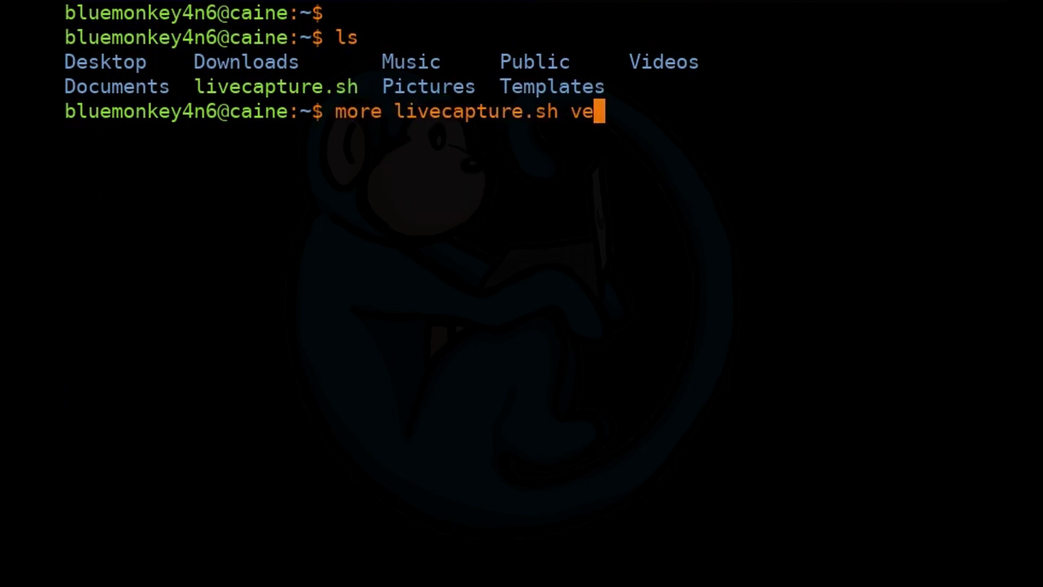
key(BackSpace)
key(BackSpace)
key(Return)
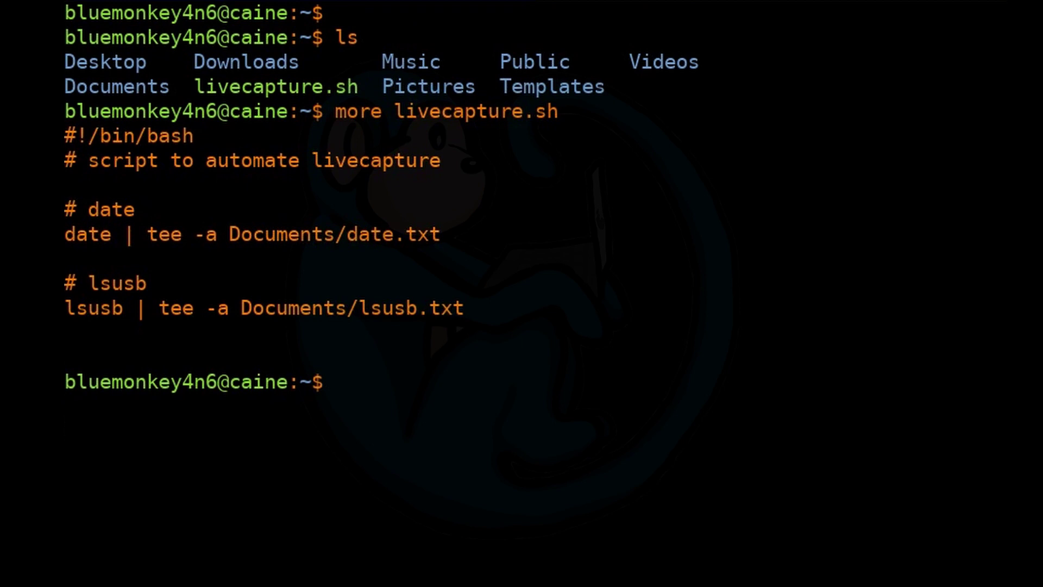
List Documents to confirm date.txt and lsusb.txt, then clear the terminal
text(ls Doc)
key(Tab)
key(Return)
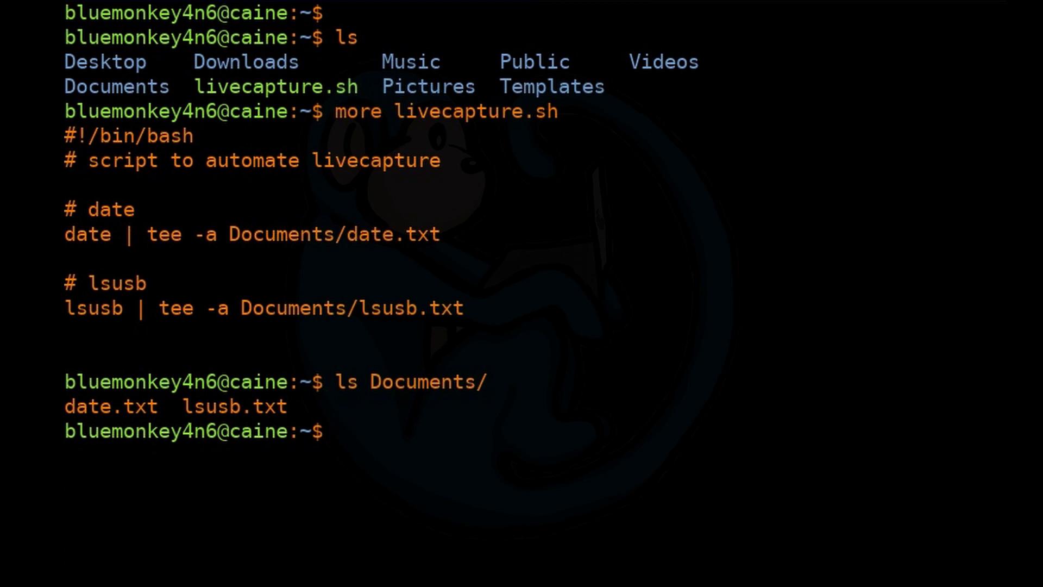
key(ctrl+l)
key(Return)
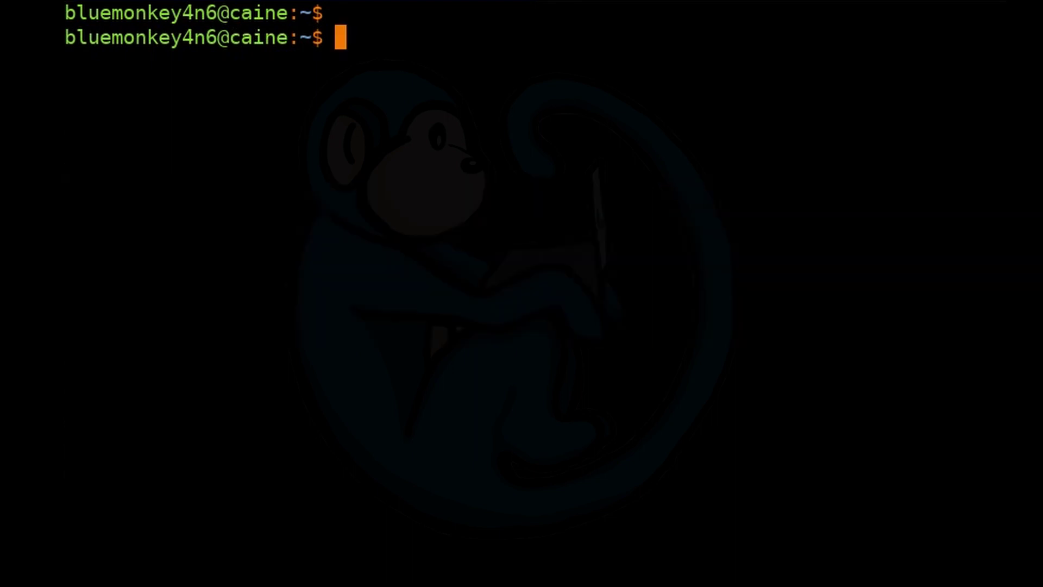
Display /proc/cmdline with more to confirm the kernel booted with the persistent option
text(m)
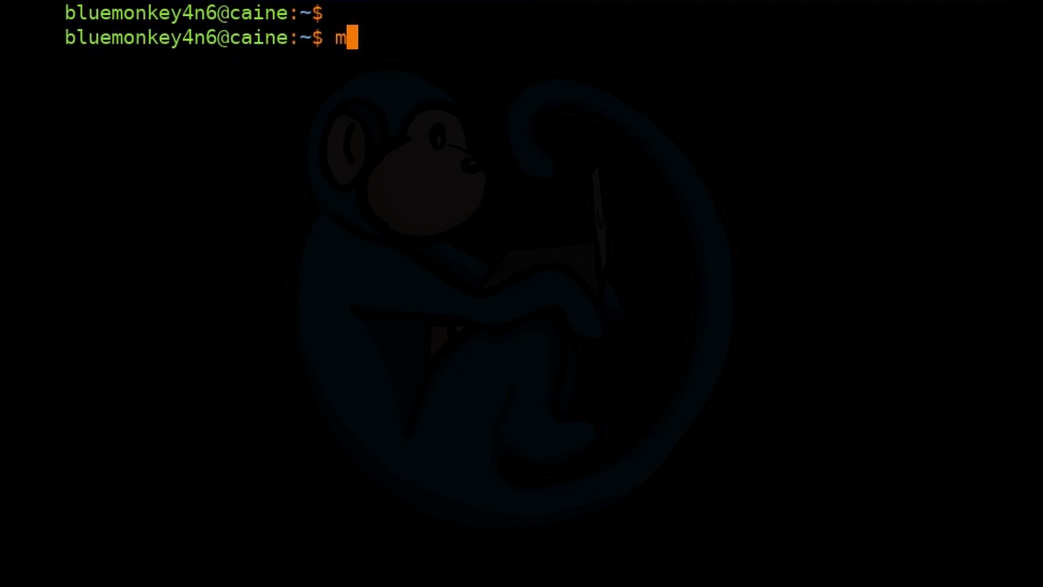
text(ore /proc/dmelin)
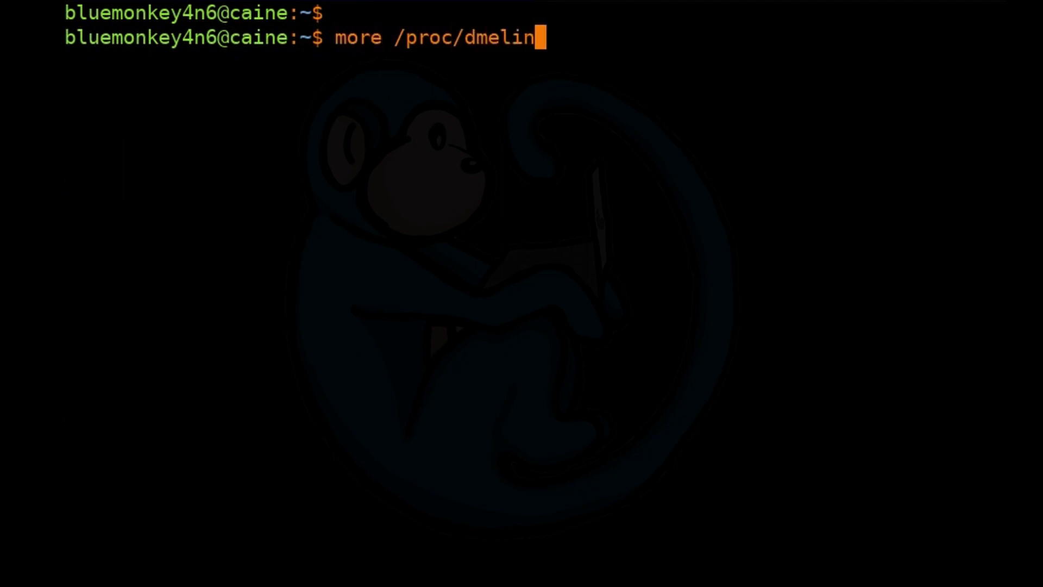
key(BackSpace)
key(BackSpace)
key(BackSpace)
key(BackSpace)
key(BackSpace)
key(BackSpace)
text(cmdline)
key(Return)
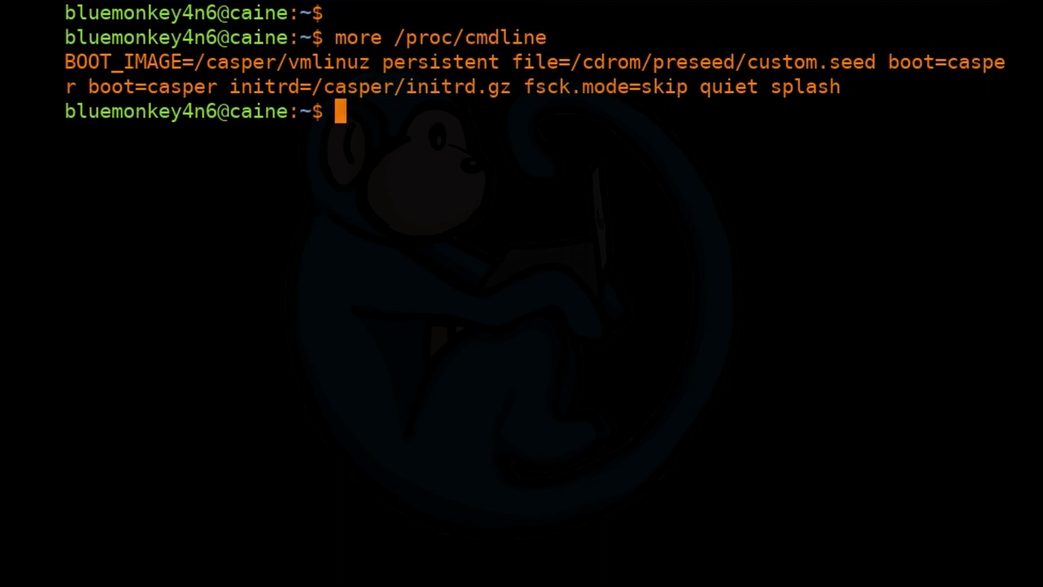
key(Return)
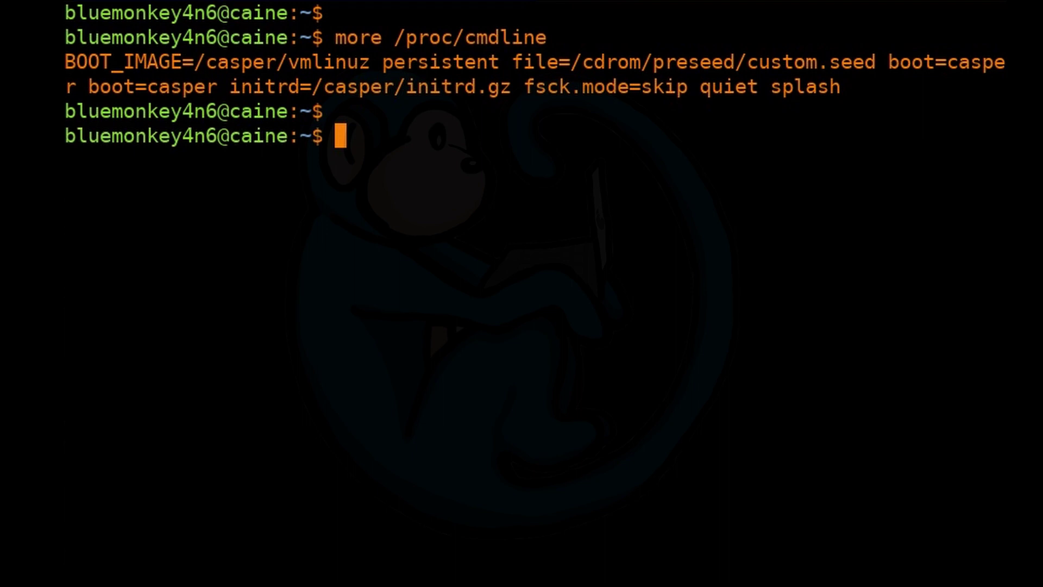
Run sudo disktype /dev/sdb to reveal the FAT32 boot partition and 1 GiB ext4 casper-rw partition
text(sudo di)
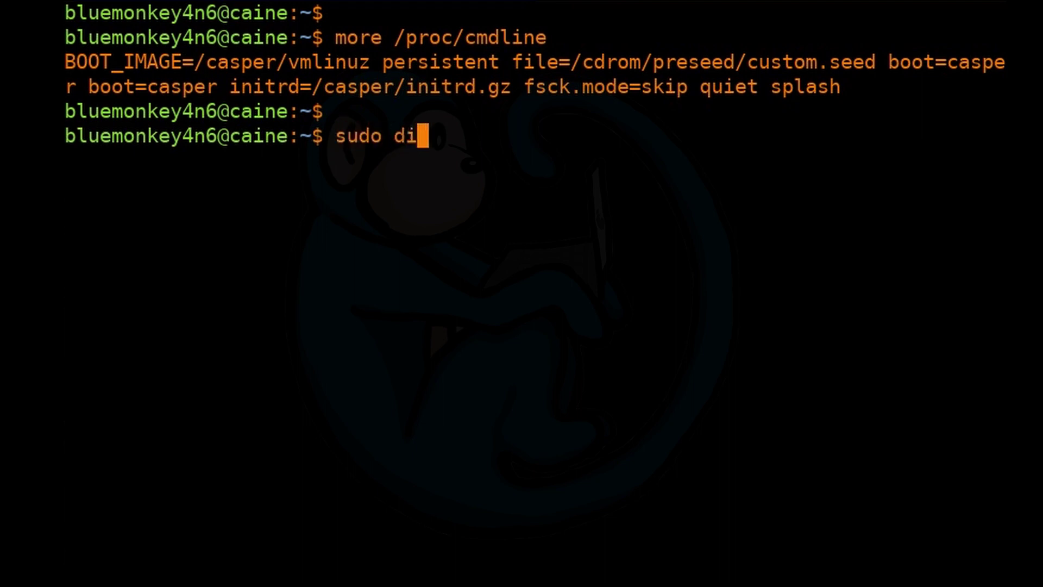
text(sktpe)
key(BackSpace)
key(BackSpace)
text(y)
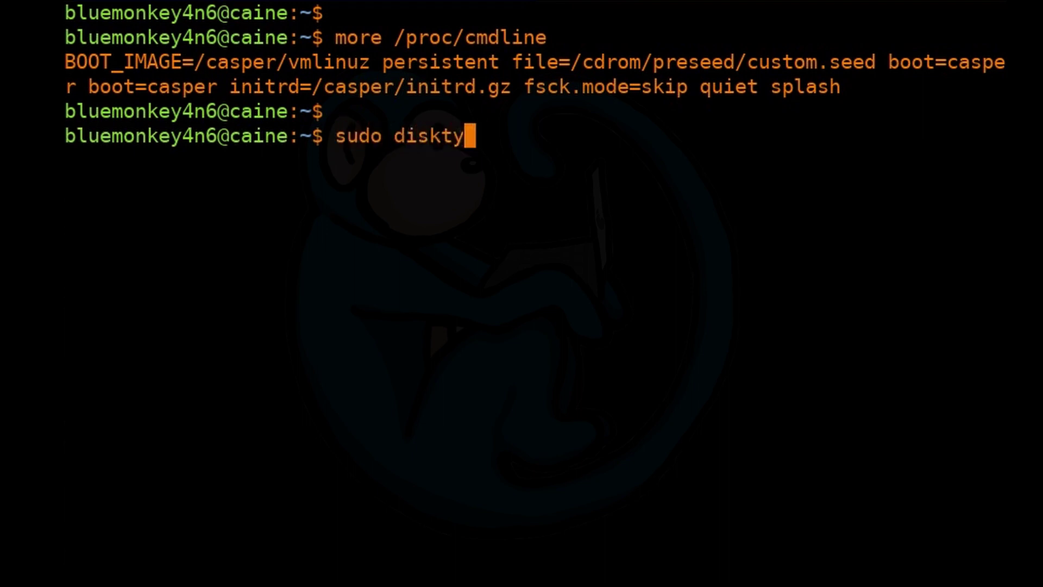
text(pe /dev/sdb)
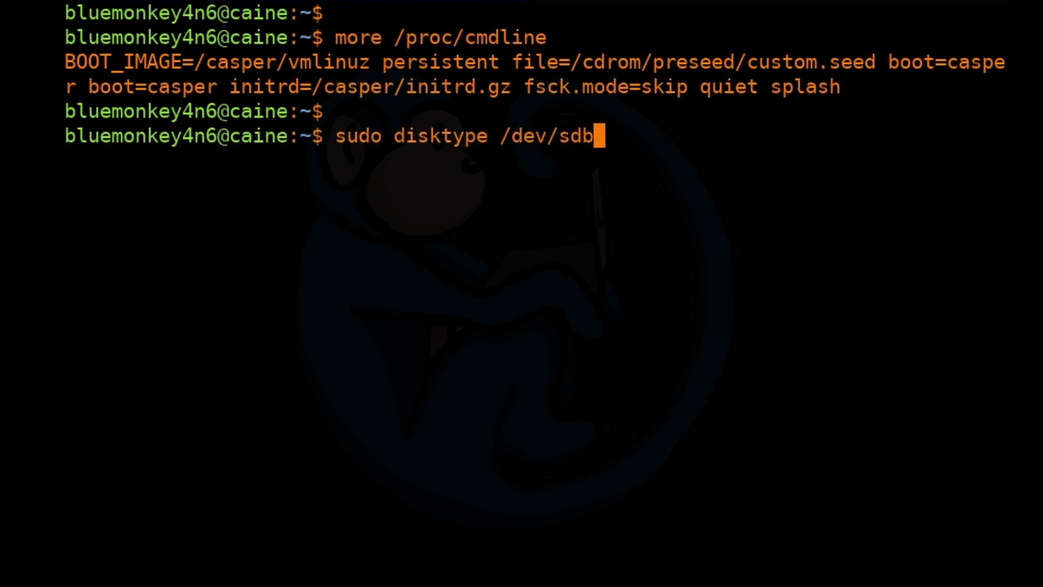
key(Return)
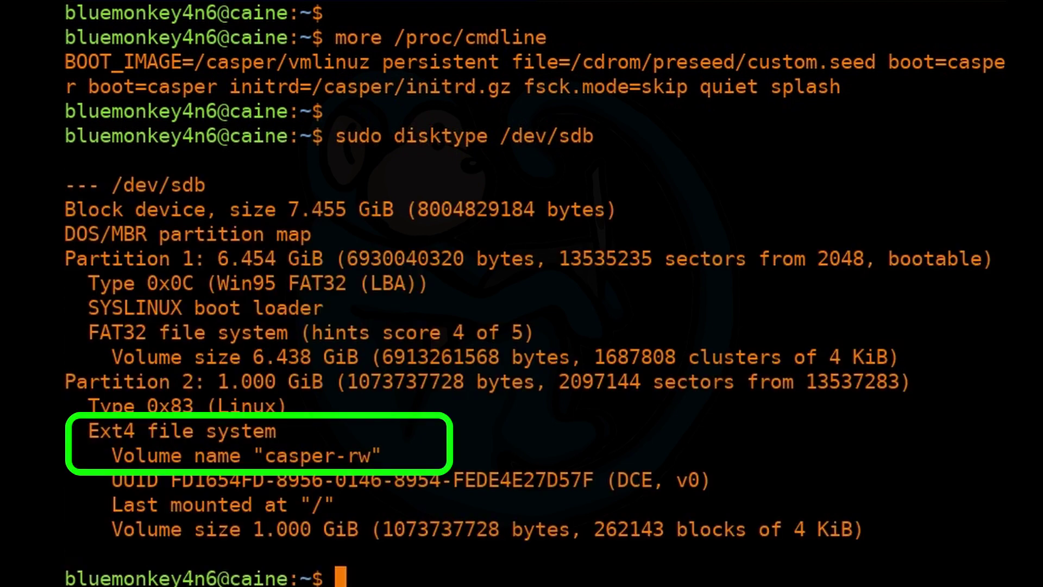